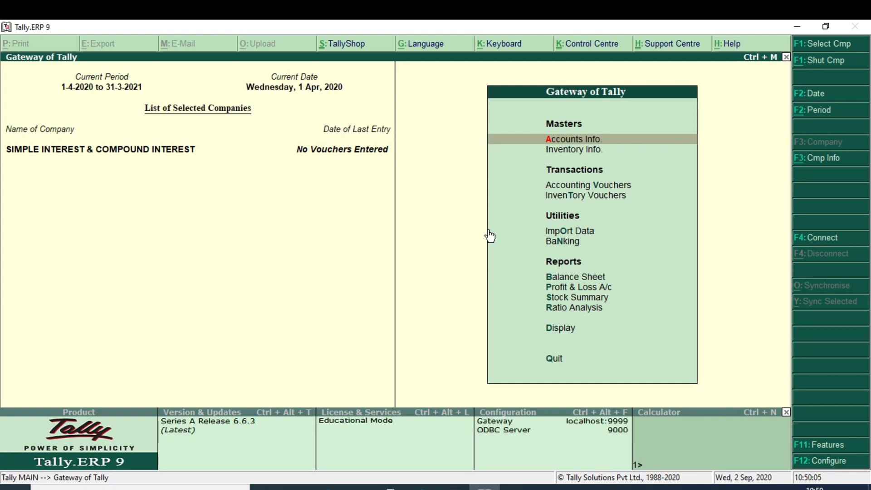
# Activate interest calculation with advanced parameters in the company's accounting features and save the settings.
pyautogui.press('F11')
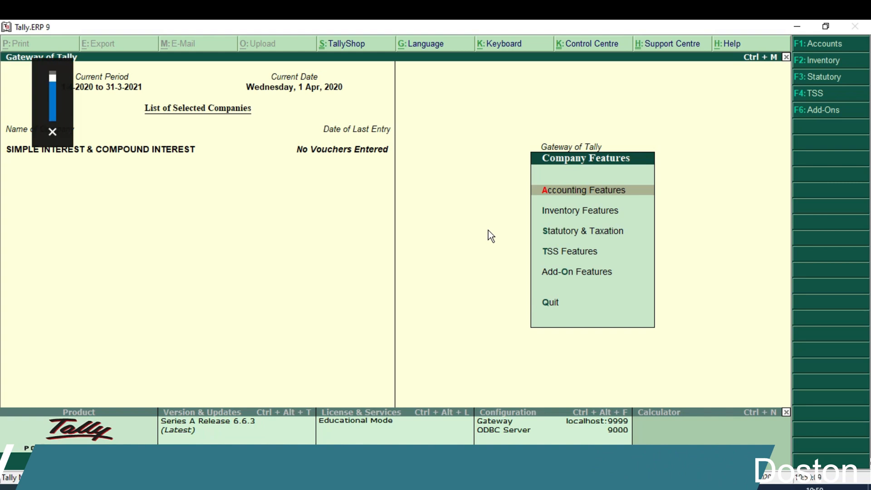
pyautogui.press('Return')
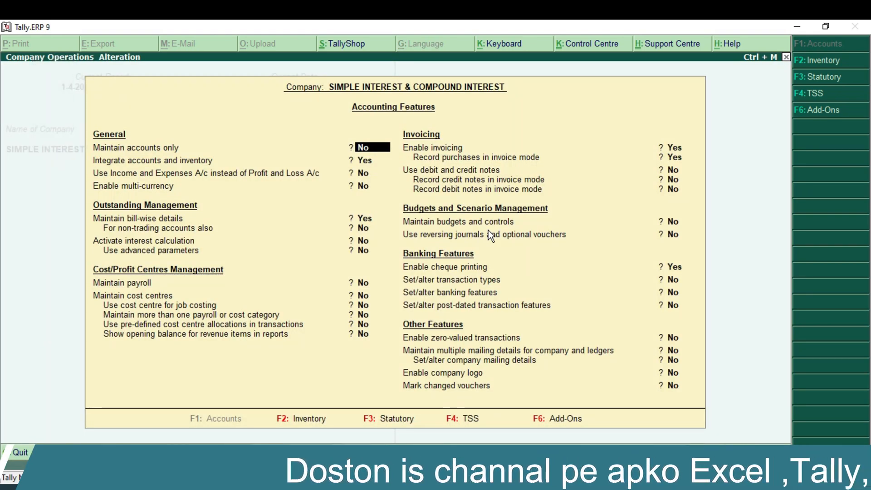
pyautogui.press('Return')
pyautogui.press('Return')
pyautogui.press('Return')
pyautogui.press('Return')
pyautogui.press('Return')
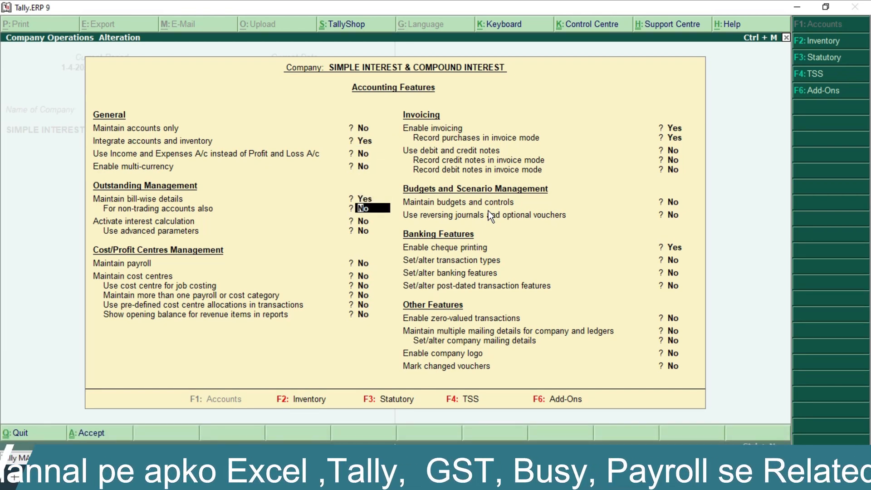
pyautogui.press('Return')
pyautogui.write('y')
pyautogui.press('Return')
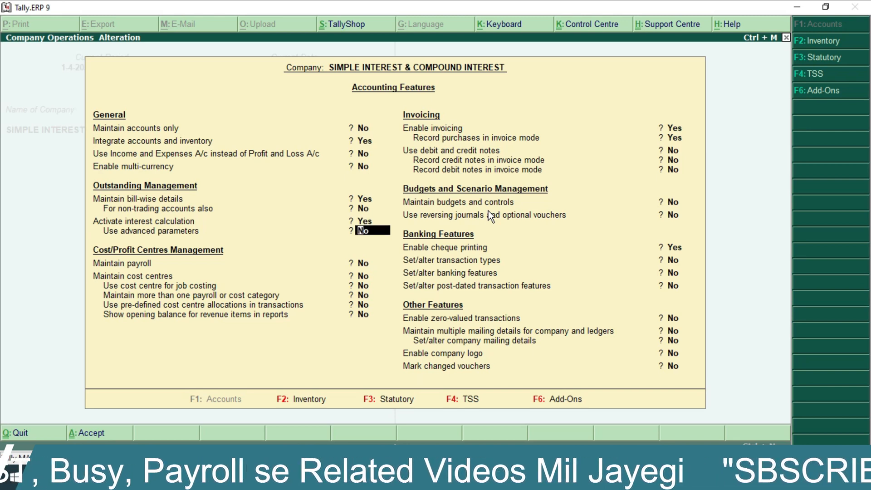
pyautogui.write('y')
pyautogui.press('Return')
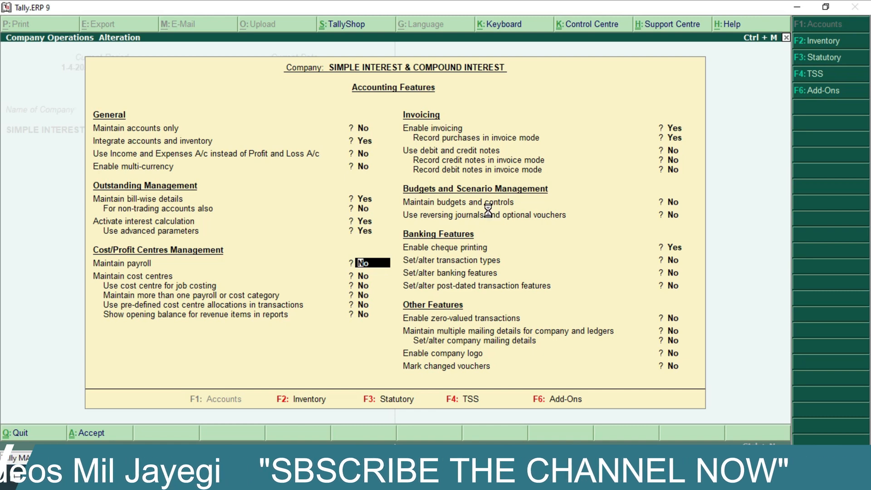
pyautogui.hotkey('ctrl', 'a')
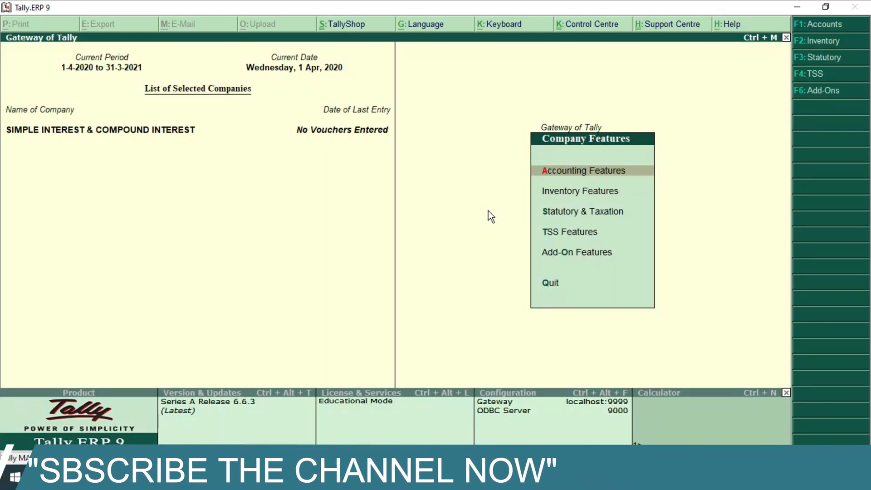
pyautogui.press('Escape')
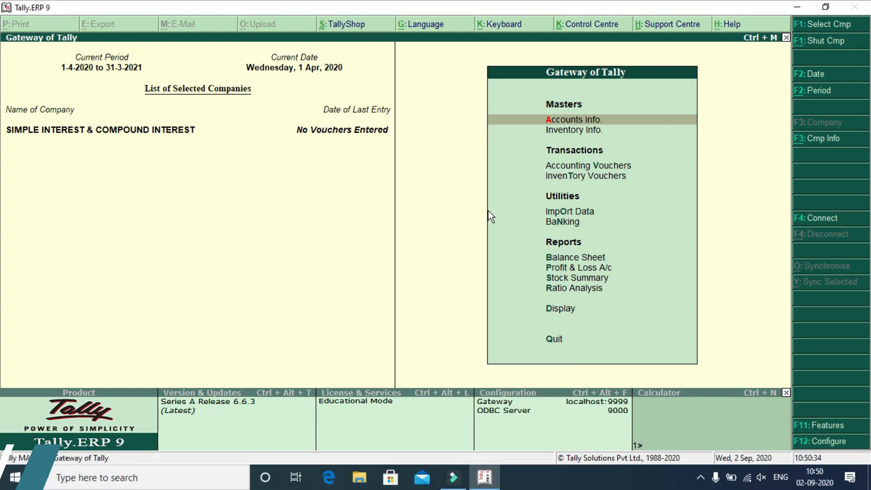
# Start a new single ledger named "Loan Hdfc Bank".
pyautogui.press('Return')
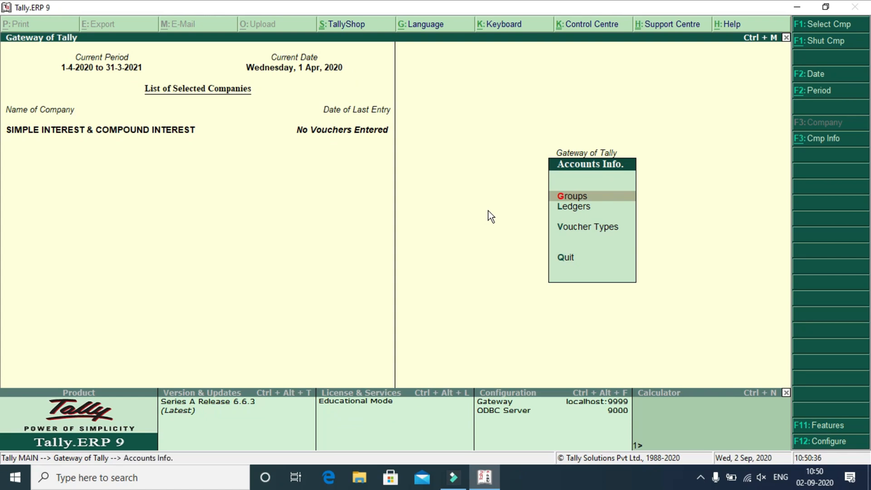
pyautogui.press('Down')
pyautogui.press('Return')
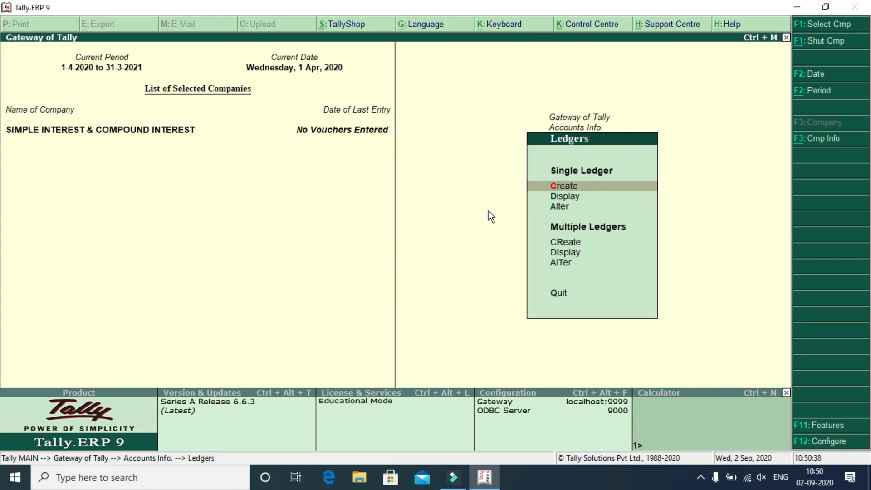
pyautogui.press('Return')
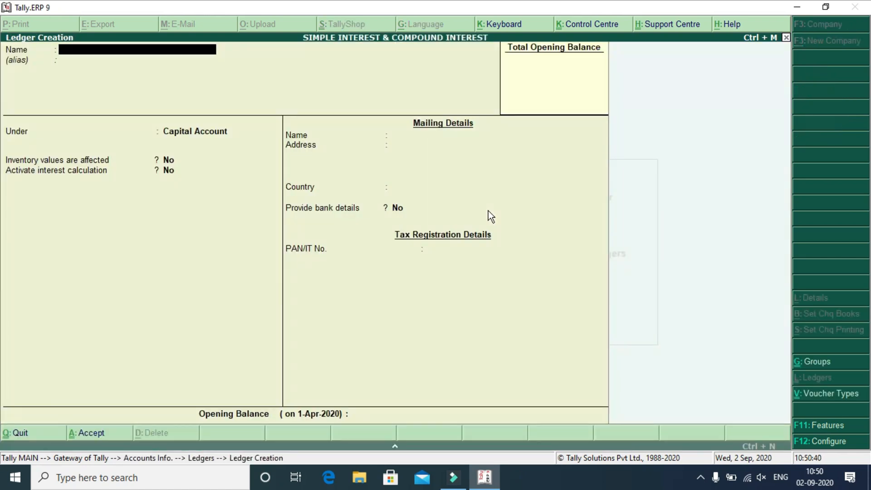
pyautogui.write('Loan H')
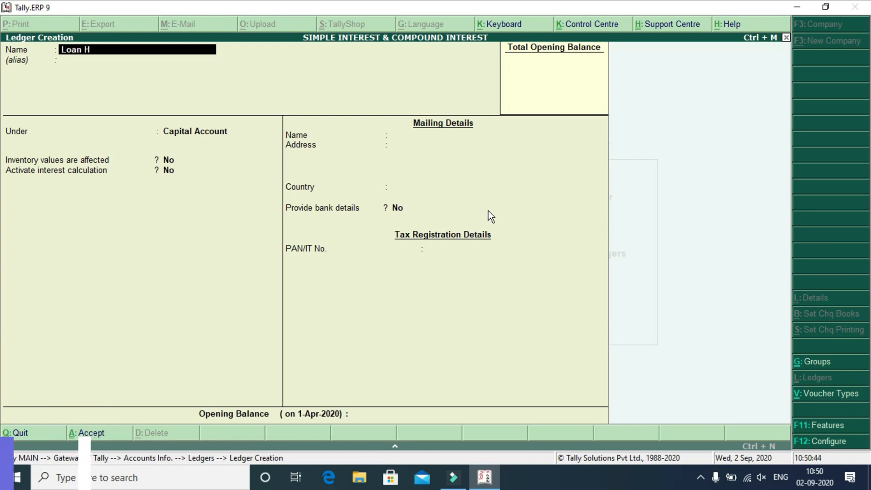
pyautogui.write('dfc Bank')
pyautogui.press('Return')
pyautogui.press('Return')
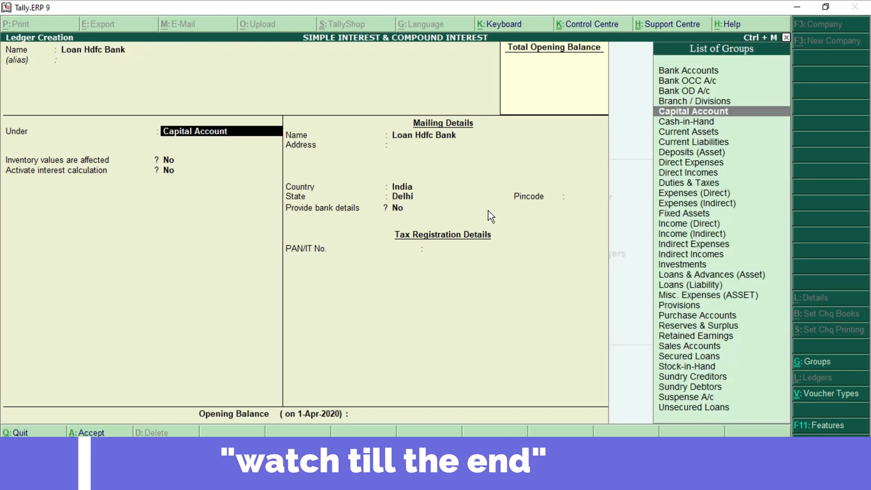
# Place the ledger under Loans (Liability) and activate interest calculation, leaving transaction dates excluded for added and deducted amounts.
pyautogui.write('Lo')
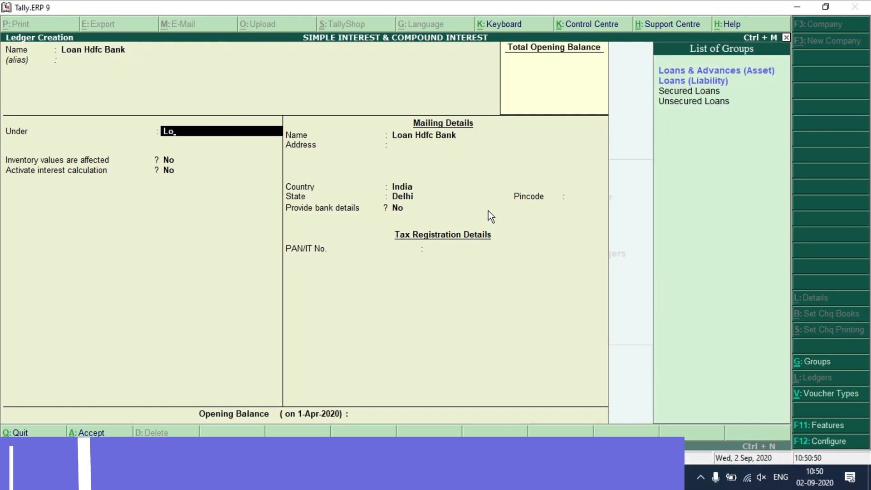
pyautogui.press('Down')
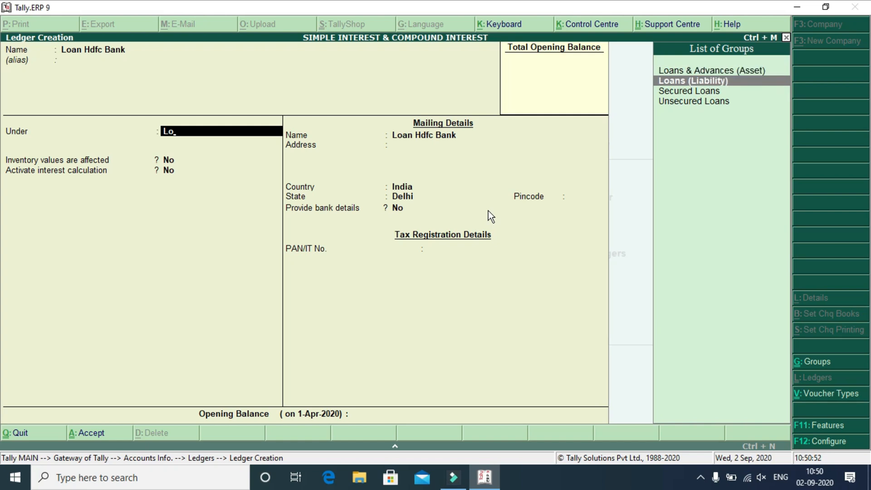
pyautogui.press('Return')
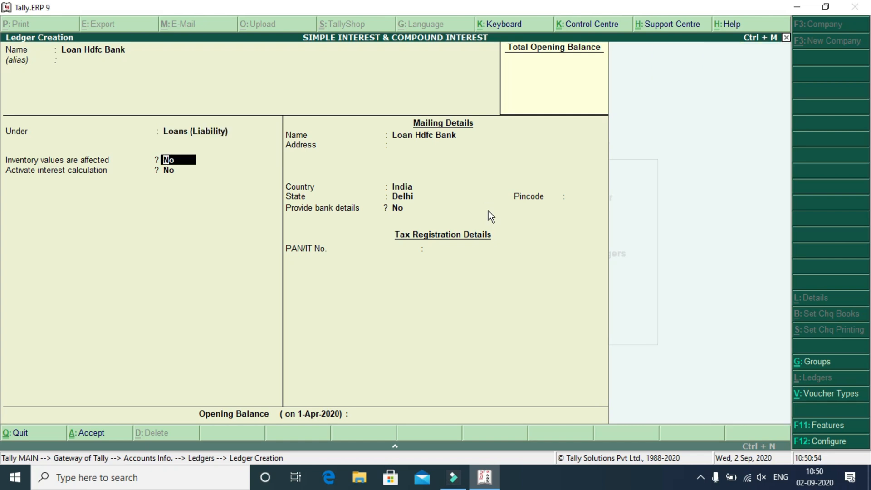
pyautogui.press('Return')
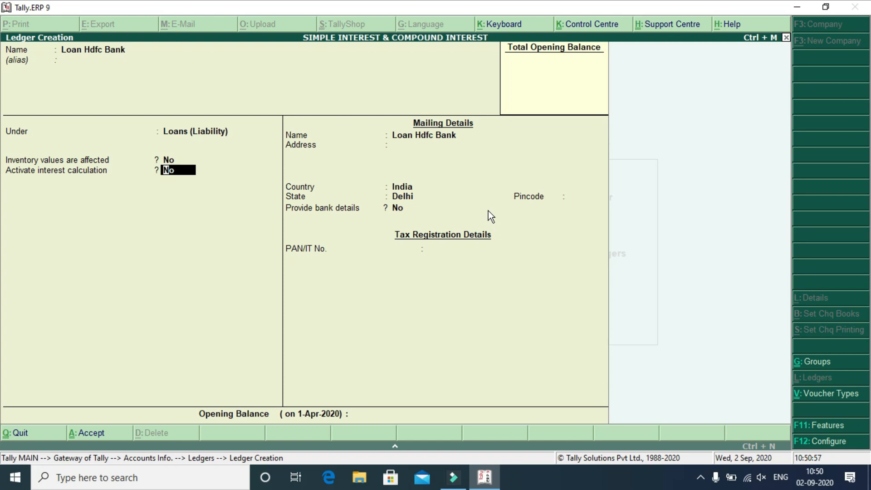
pyautogui.write('y')
pyautogui.press('Return')
pyautogui.press('Return')
pyautogui.press('Return')
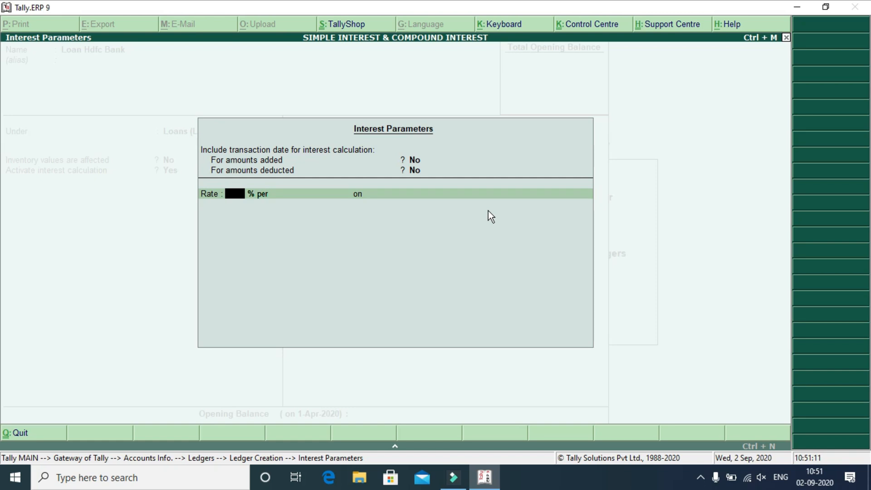
# Set the ledger's interest rate to 5% per Calendar Month on All Balances.
pyautogui.write('5')
pyautogui.press('Return')
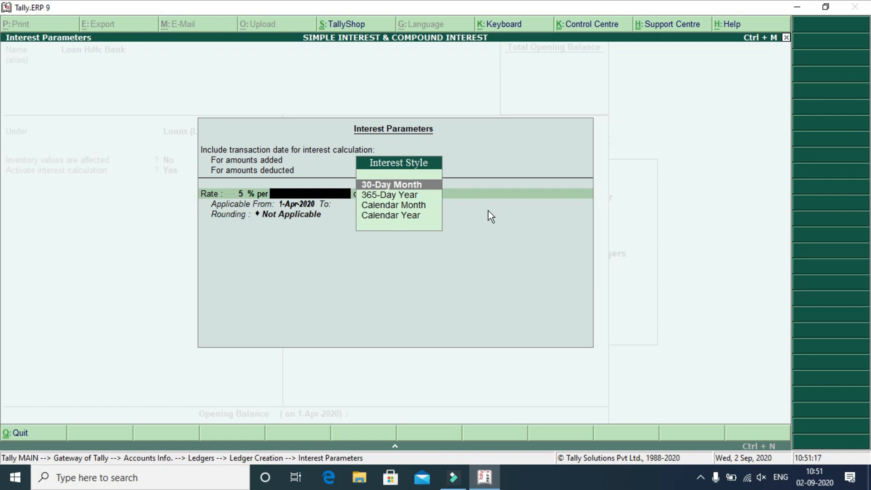
pyautogui.press('Down')
pyautogui.press('Down')
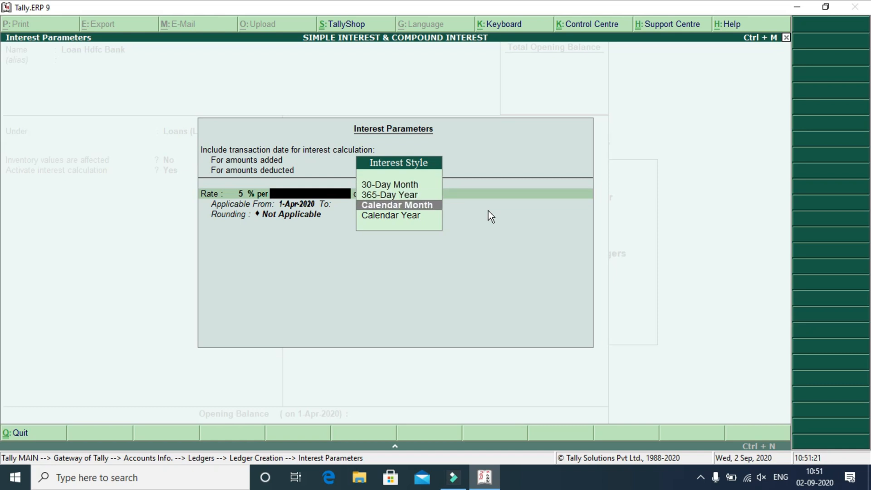
pyautogui.press('Return')
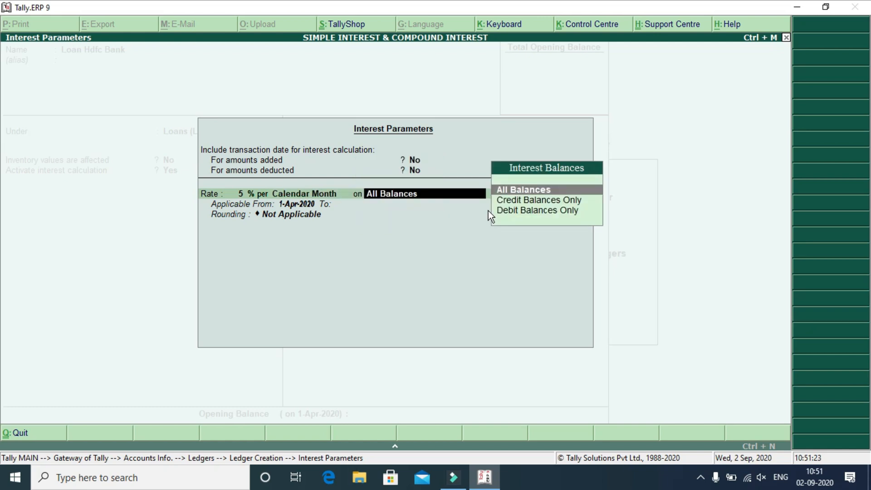
pyautogui.press('Return')
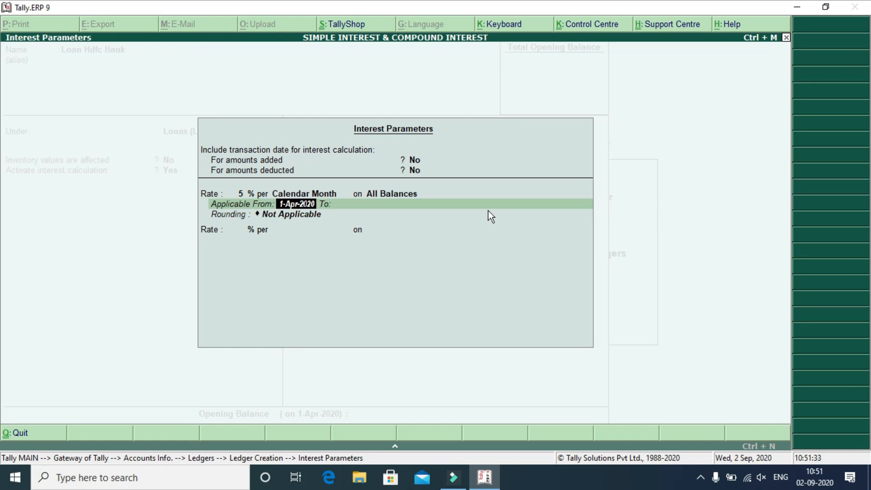
# Make the interest rate applicable from 1-Apr-2020 to 31-Dec-2020, save the ledger and return to the Gateway.
pyautogui.press('Return')
pyautogui.write('31/12')
pyautogui.press('Return')
pyautogui.press('Return')
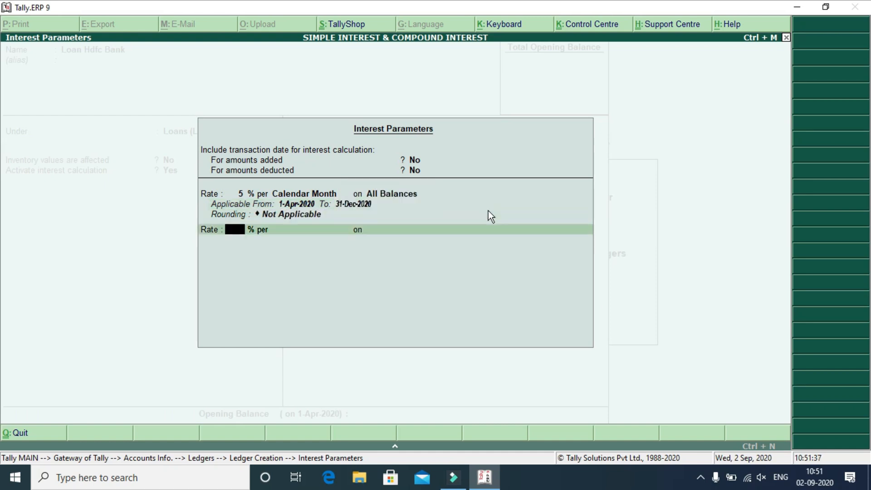
pyautogui.press('Return')
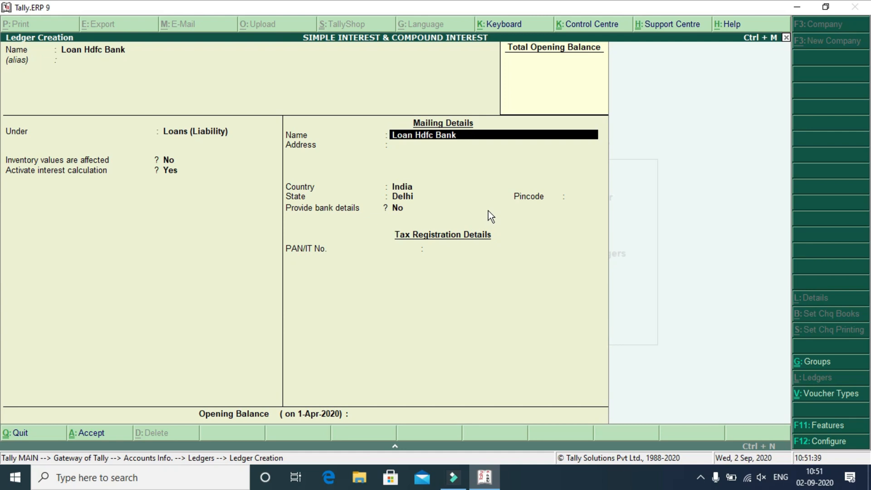
pyautogui.hotkey('ctrl', 'a')
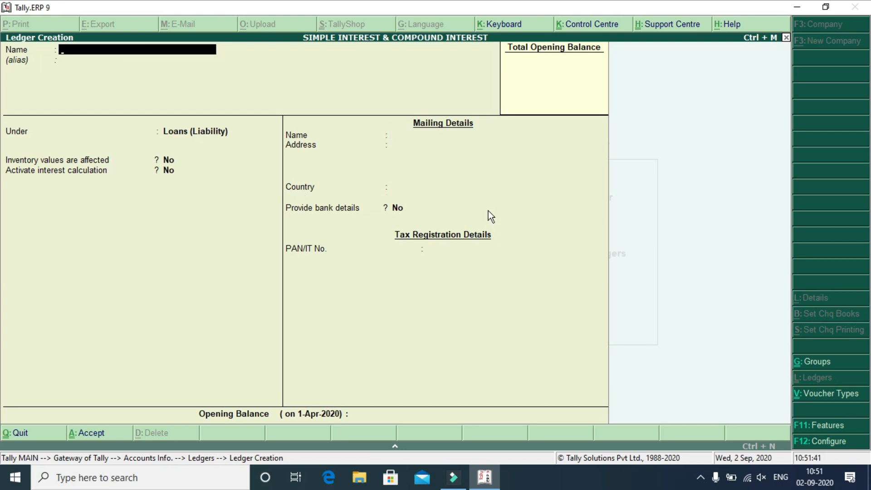
pyautogui.press('Escape')
pyautogui.press('Escape')
pyautogui.press('Escape')
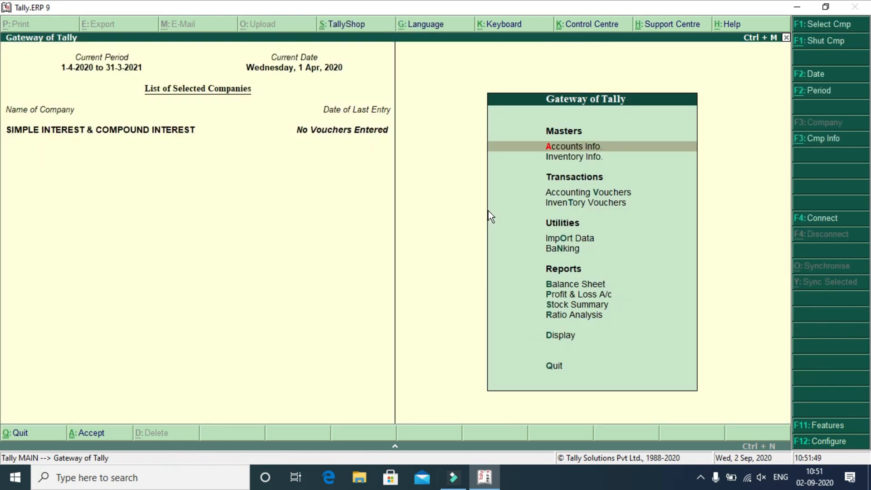
# Start a payment voucher with HDFC BANK' as the account and Loan Hdfc Bank as the particulars.
pyautogui.press('Down')
pyautogui.press('Down')
pyautogui.press('Down')
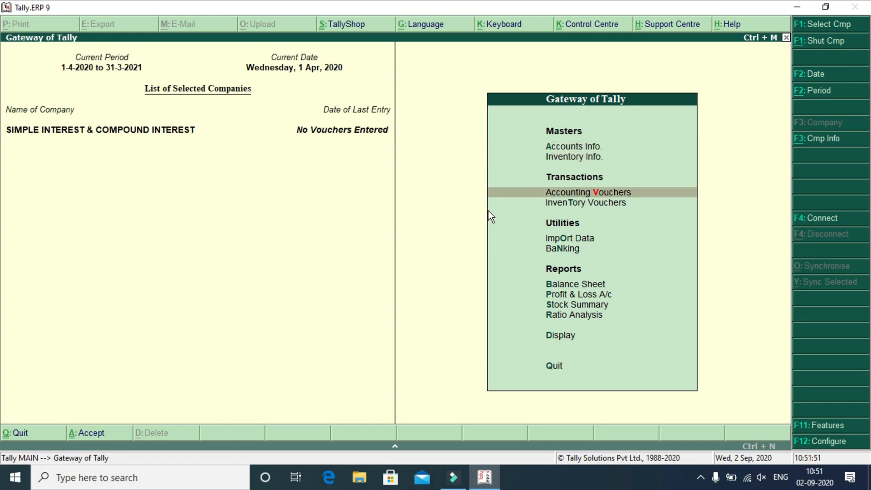
pyautogui.press('Up')
pyautogui.press('Return')
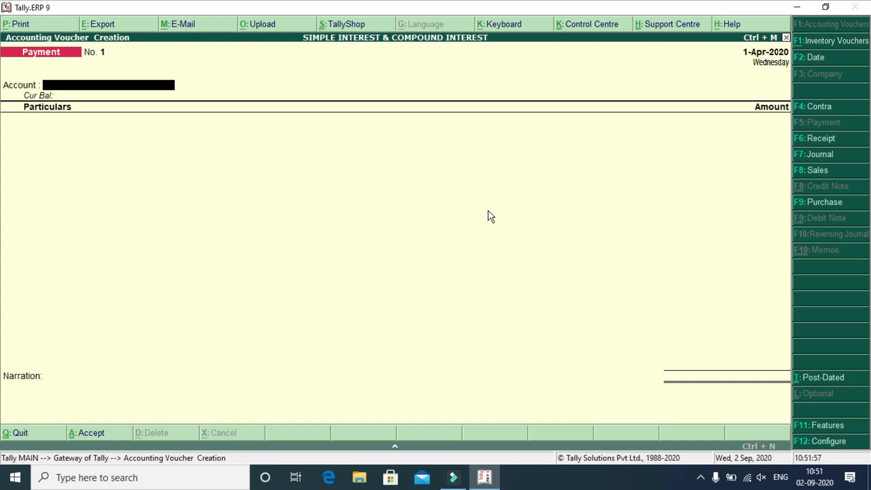
pyautogui.write("HDFC BANK'")
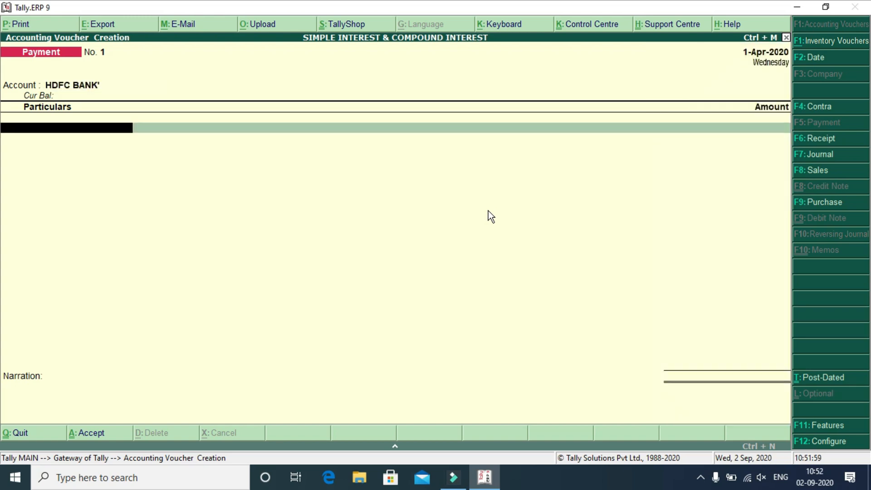
pyautogui.press('Return')
pyautogui.write('L')
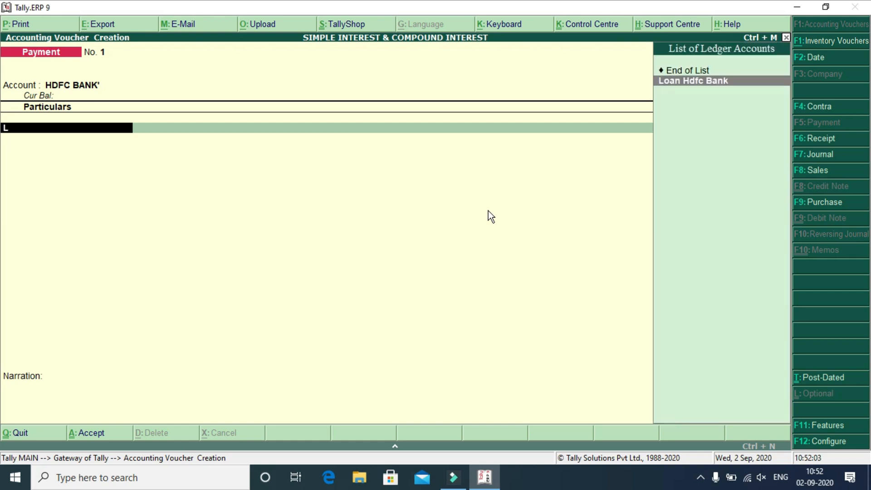
pyautogui.press('Return')
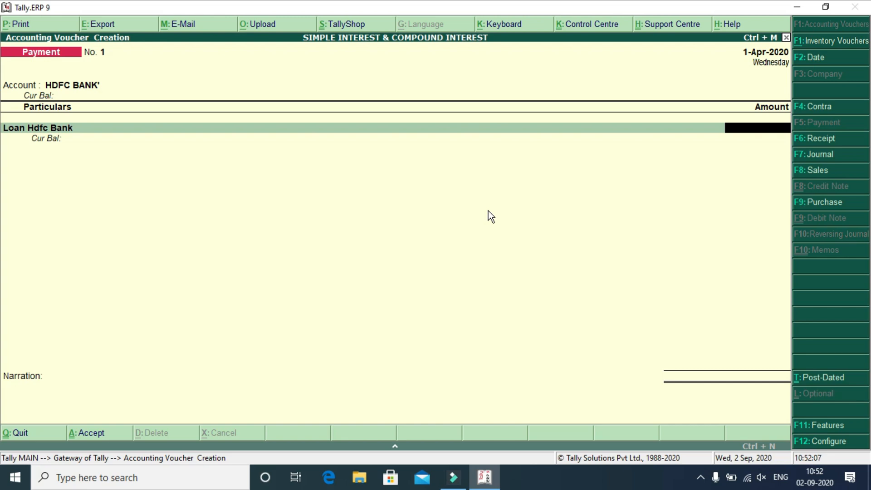
# Enter 200000 as the payment amount, save the voucher and return to the Gateway.
pyautogui.write('200000')
pyautogui.press('Return')
pyautogui.press('Return')
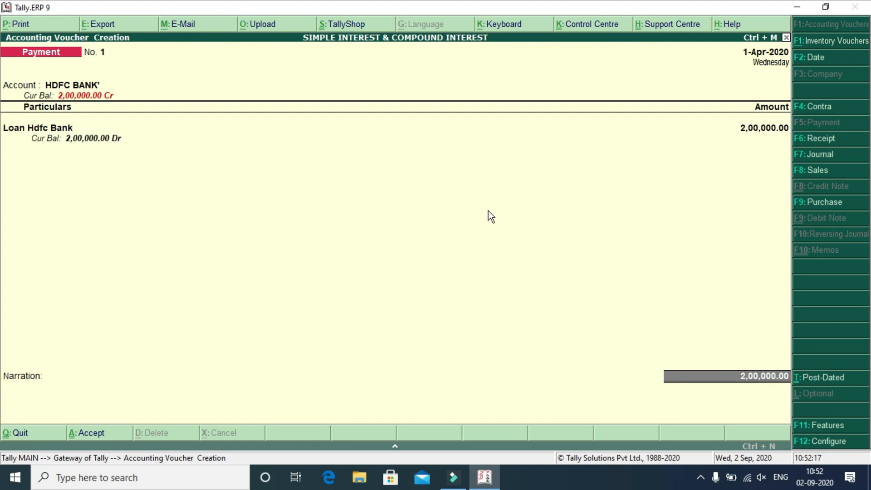
pyautogui.hotkey('ctrl', 'a')
pyautogui.press('Escape')
pyautogui.press('Escape')
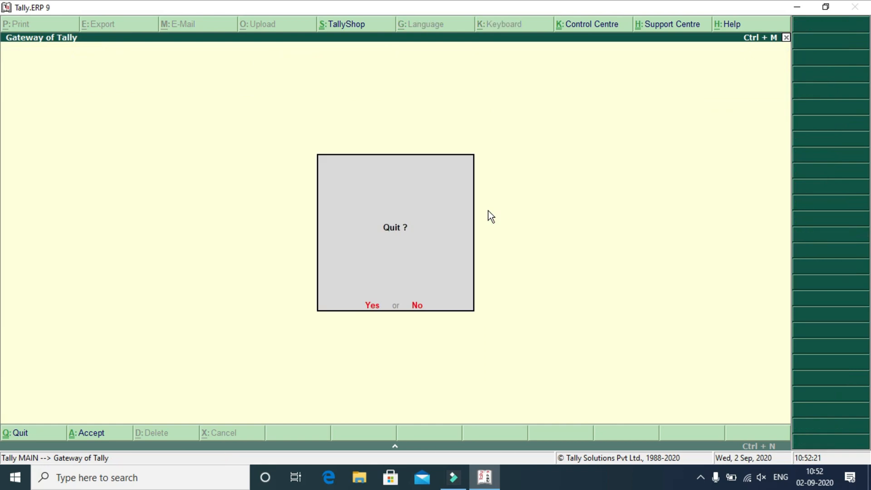
pyautogui.press('Escape')
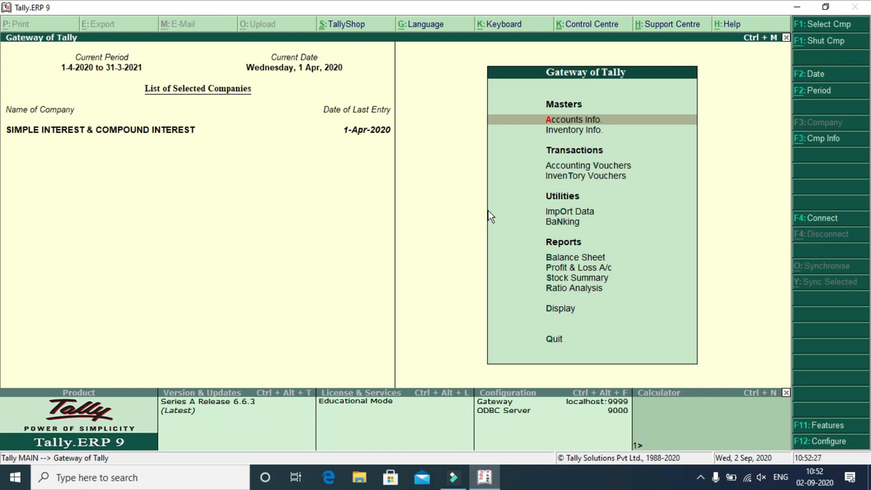
# Open the ledger interest calculation report for Loan Hdfc Bank from the statements of accounts.
pyautogui.press('d')
pyautogui.press('Down')
pyautogui.press('Down')
pyautogui.press('Down')
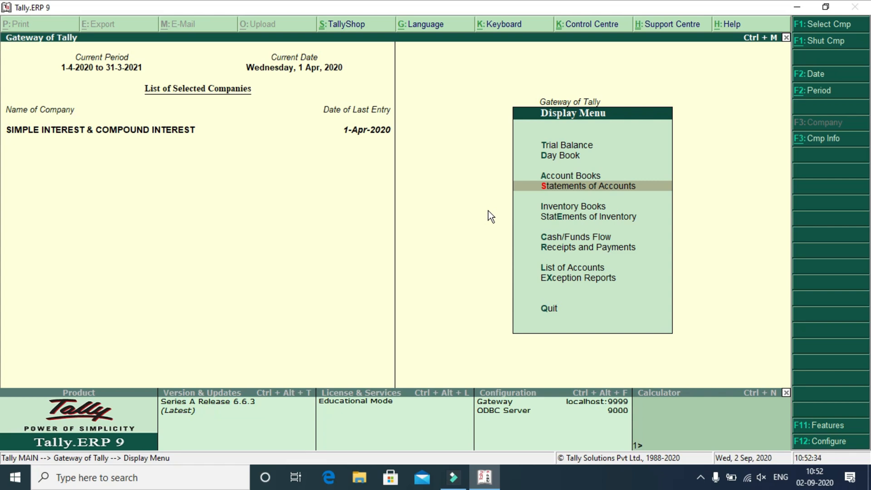
pyautogui.press('Return')
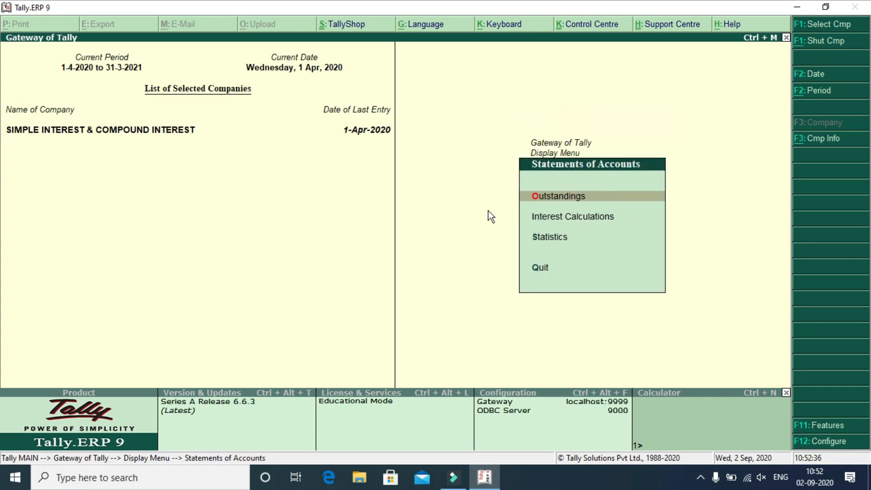
pyautogui.press('Down')
pyautogui.press('Return')
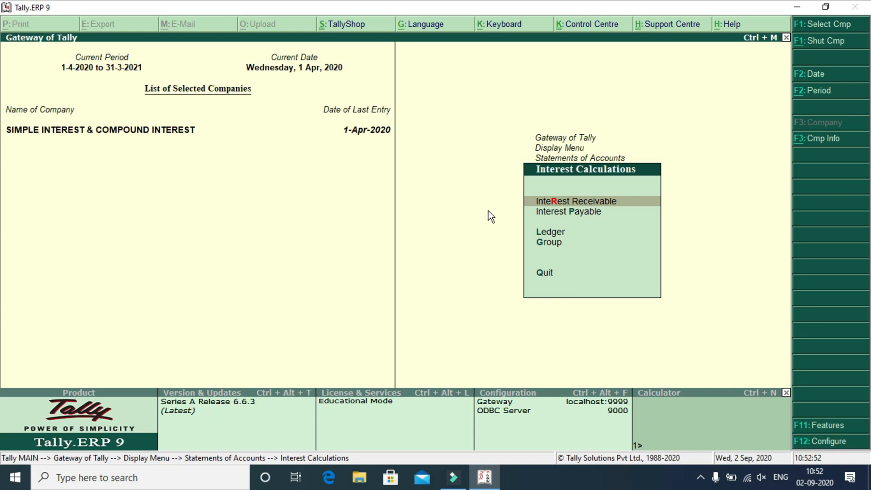
pyautogui.press('Down')
pyautogui.press('Down')
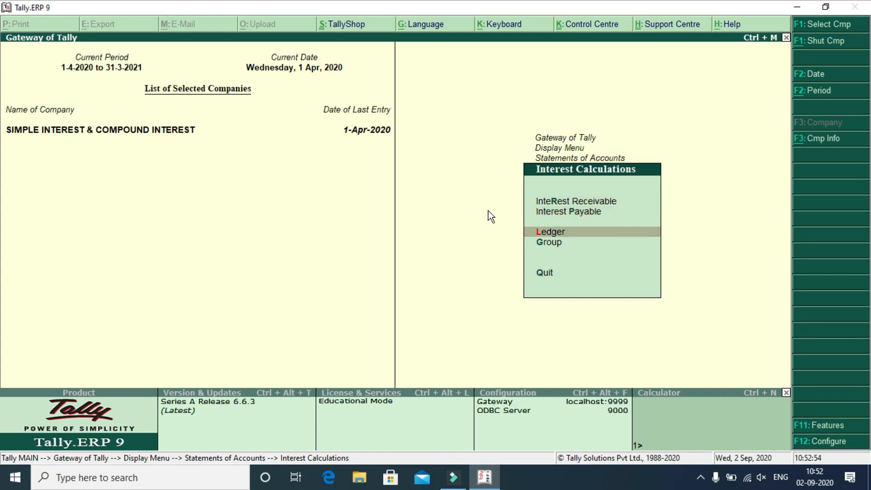
pyautogui.press('Return')
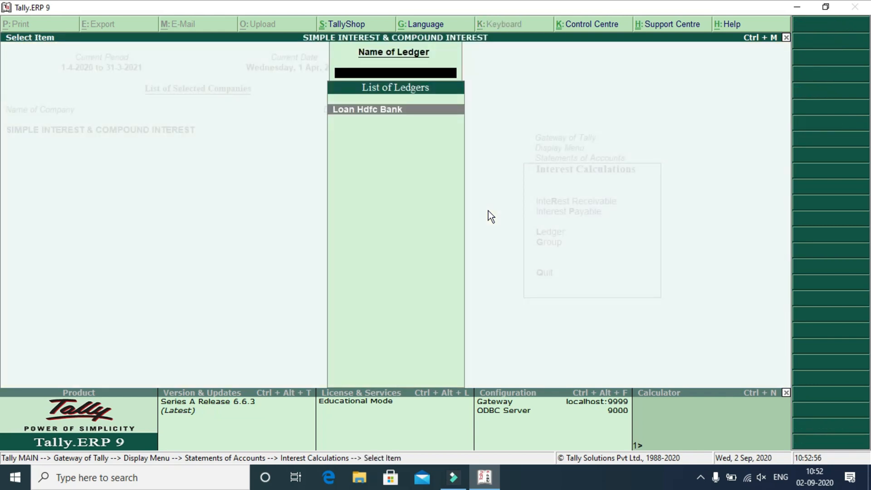
pyautogui.press('Return')
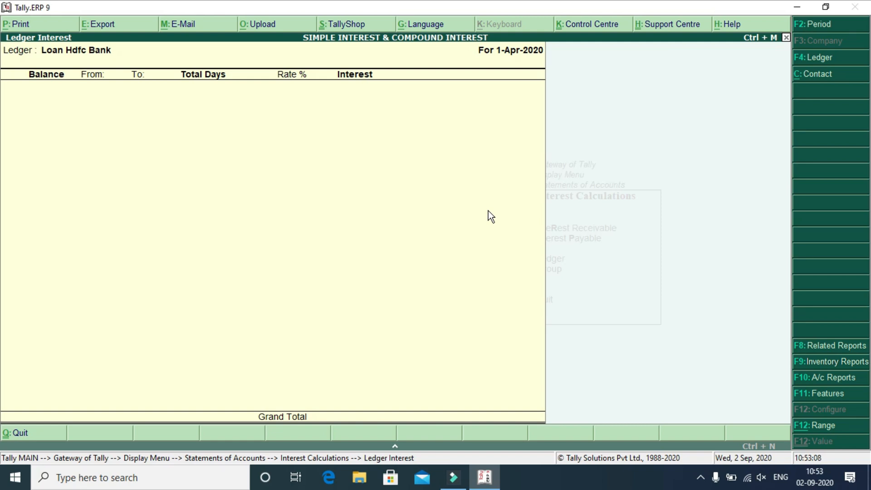
# View the loan ledger's interest for the period 1-4-2020 to 31-12-2020, then return to the Gateway.
pyautogui.press('F2')
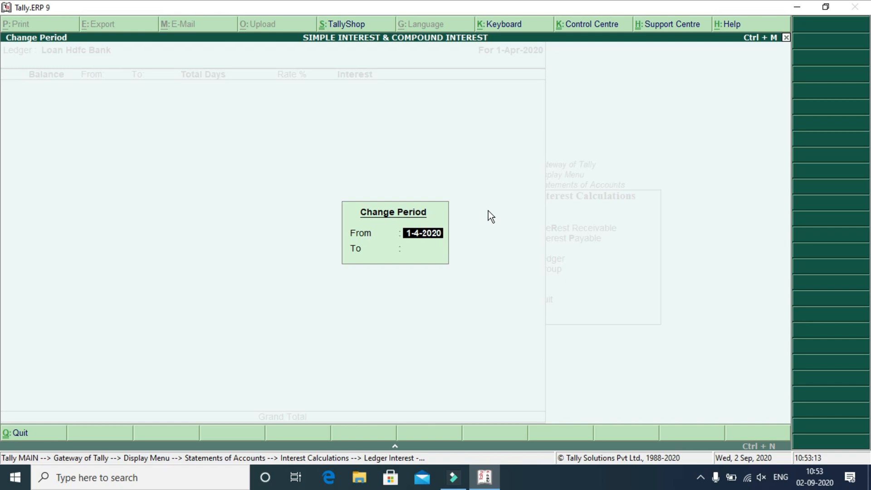
pyautogui.press('Return')
pyautogui.write('31/')
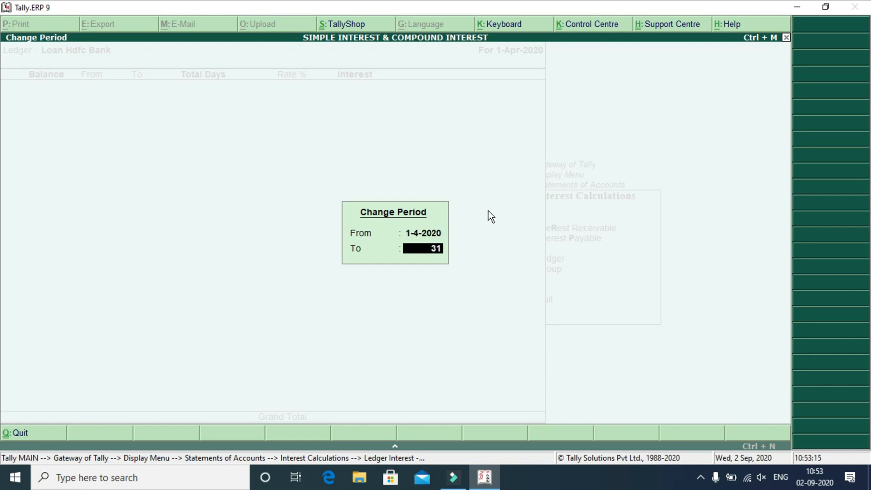
pyautogui.write('12')
pyautogui.press('Return')
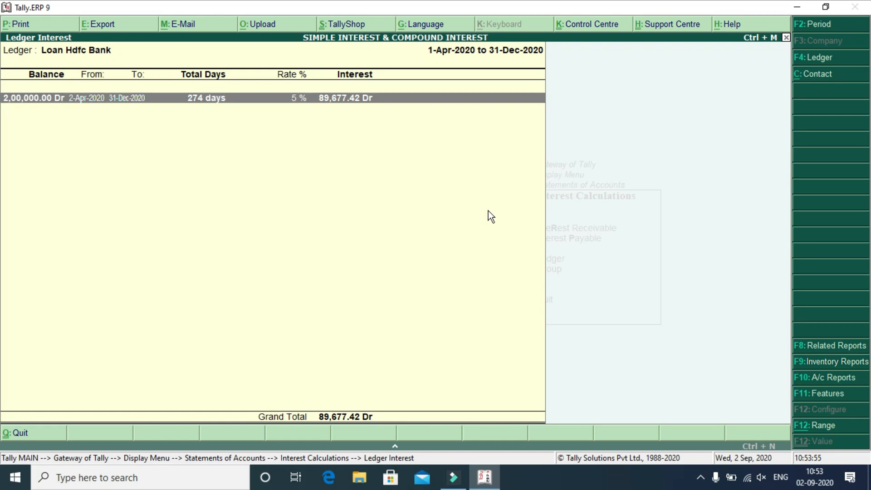
pyautogui.press('Escape')
pyautogui.press('Escape')
pyautogui.press('Escape')
pyautogui.press('Escape')
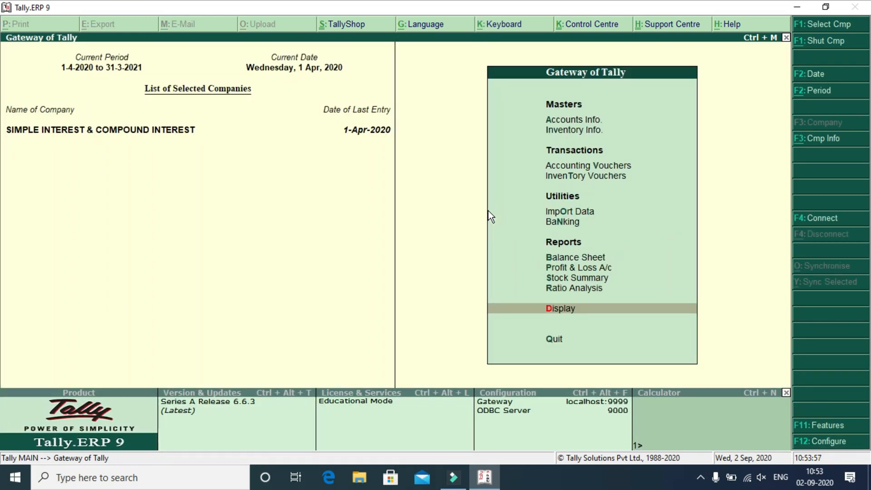
# Start a new journal voucher in the accounting vouchers.
pyautogui.press('Up')
pyautogui.press('Up')
pyautogui.press('Up')
pyautogui.press('Up')
pyautogui.press('Up')
pyautogui.press('Up')
pyautogui.press('Up')
pyautogui.press('Up')
pyautogui.press('Return')
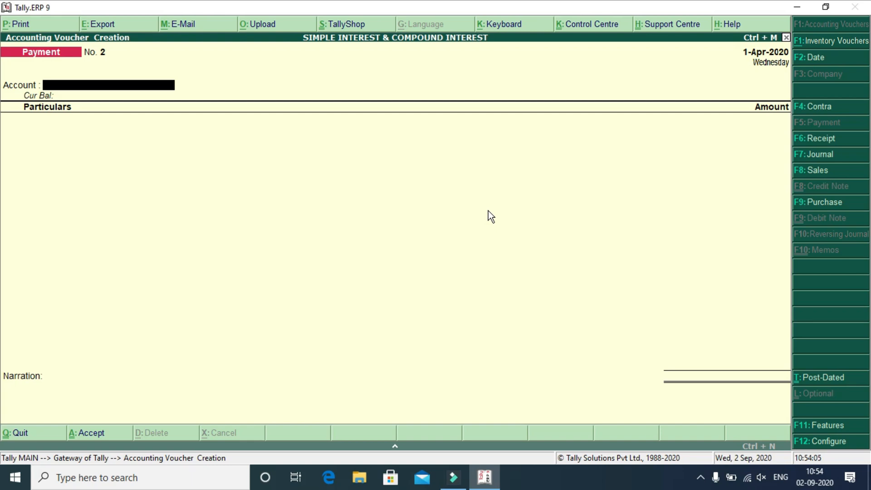
pyautogui.press('F7')
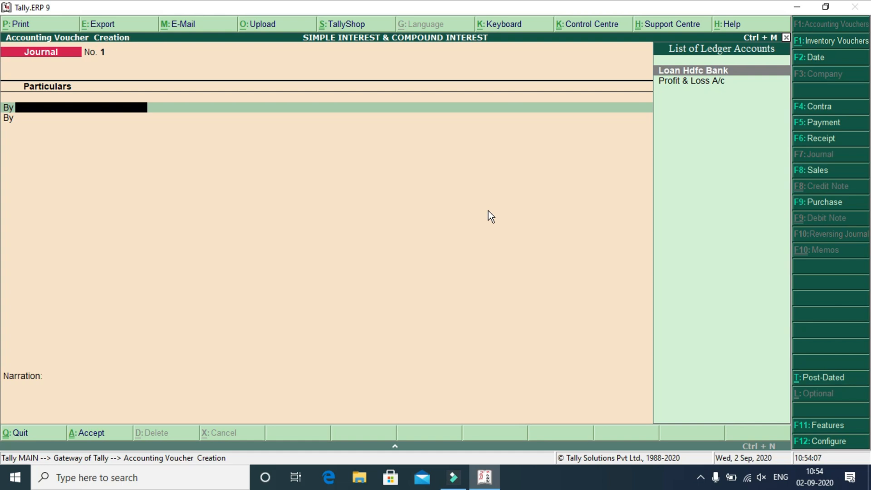
# Create the ledger Interest on Bank Loan under Indirect Expenses from the journal's first line and save it.
pyautogui.hotkey('alt', 'c')
pyautogui.write('Interest on Ba')
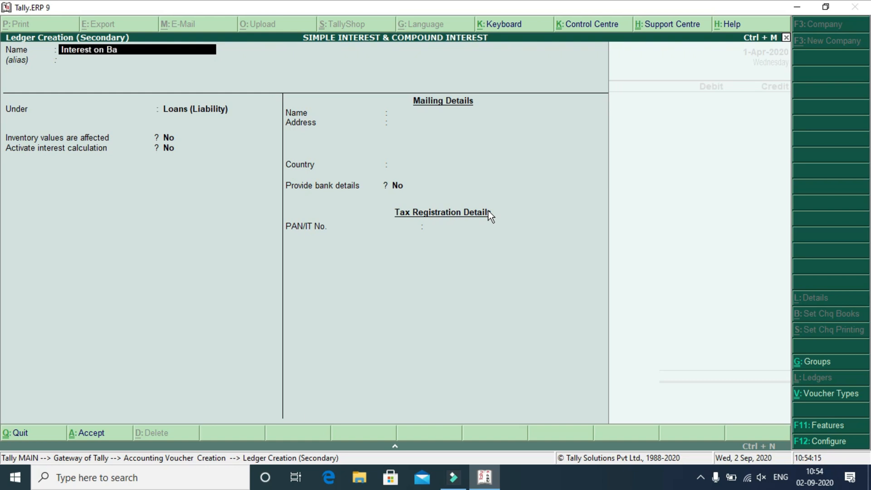
pyautogui.write('nk Loan')
pyautogui.press('Return')
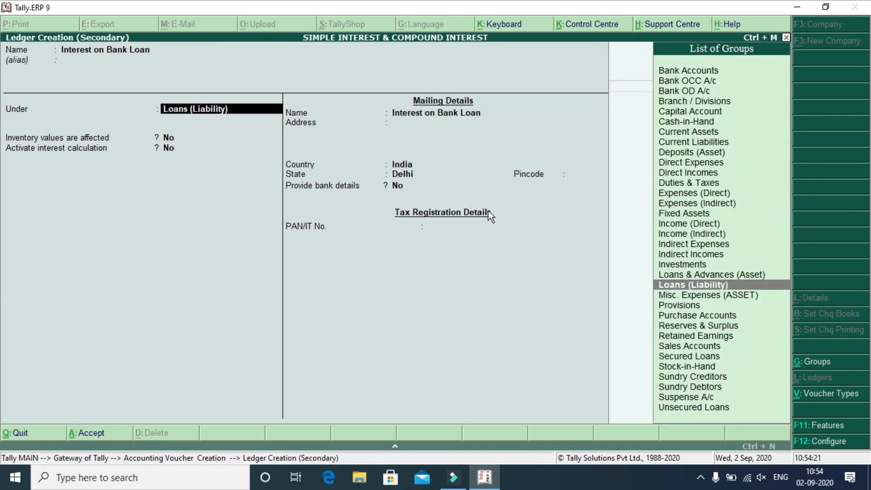
pyautogui.write('In')
pyautogui.press('Down')
pyautogui.press('Down')
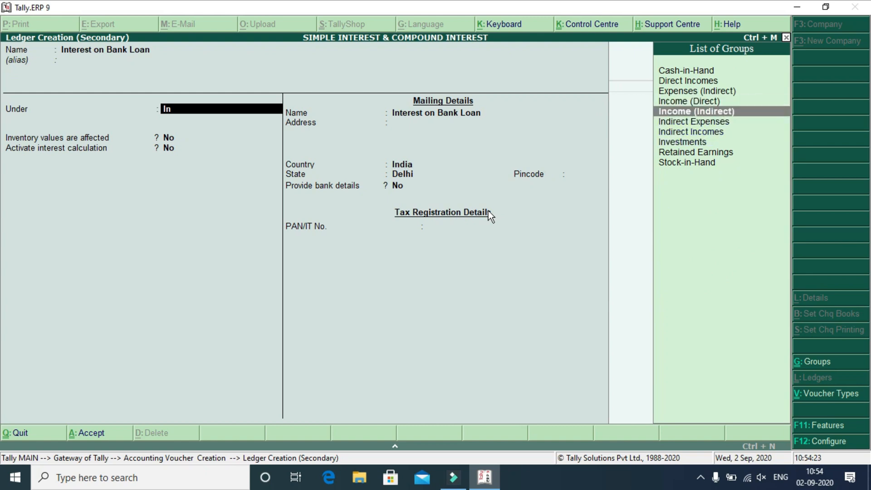
pyautogui.press('Down')
pyautogui.press('Return')
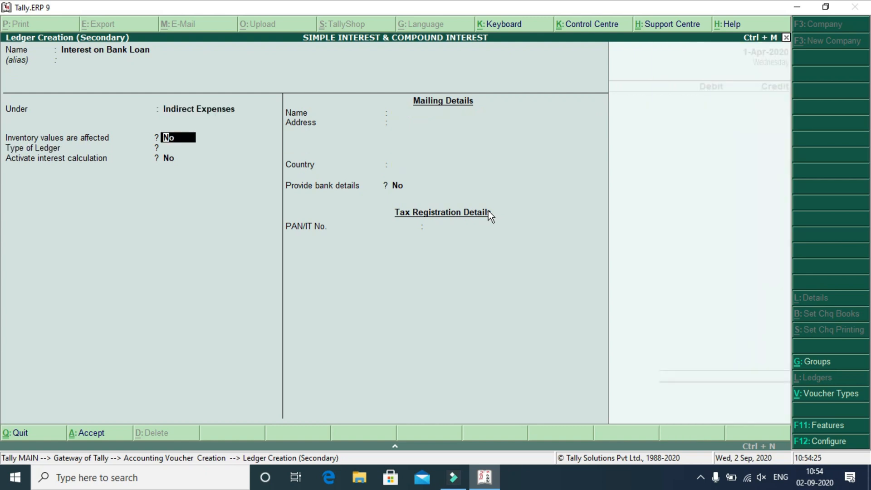
pyautogui.hotkey('ctrl', 'a')
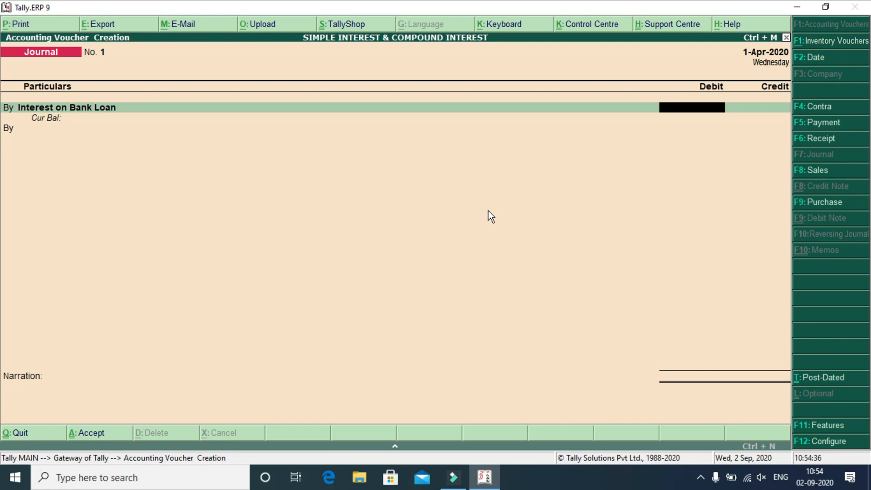
# Enter 49677.49 as the debit amount for Interest on Bank Loan.
pyautogui.write('49677.49')
pyautogui.press('Return')
pyautogui.press('Return')
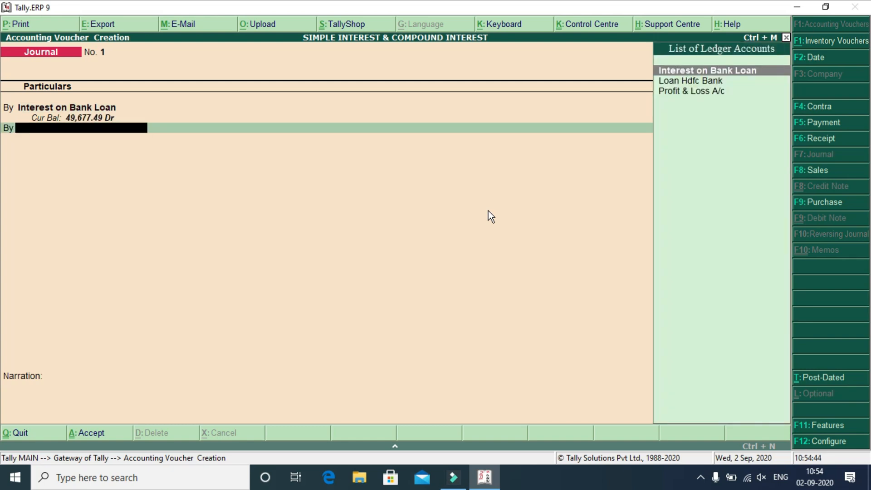
# Make the second journal line a credit and create its ledger Interest [Payble under Current Liabilities.
pyautogui.press('BackSpace')
pyautogui.write('t')
pyautogui.press('Return')
pyautogui.hotkey('alt', 'c')
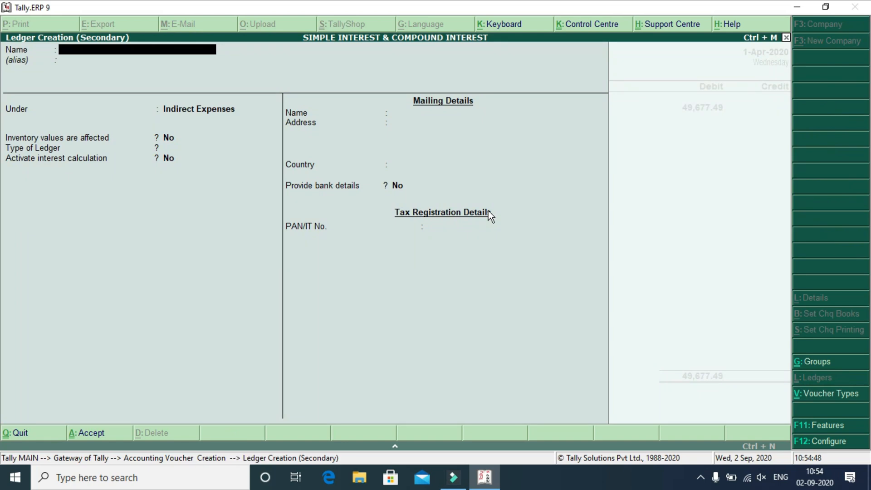
pyautogui.write('Interest [Payble')
pyautogui.press('Return')
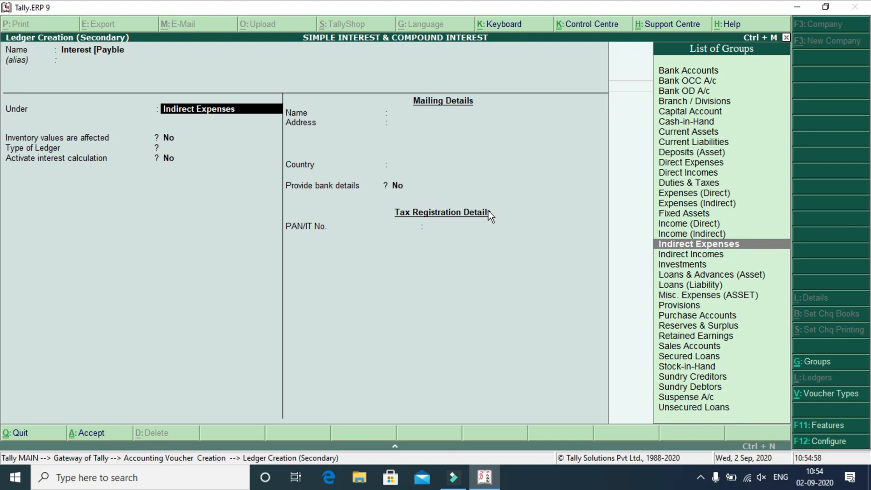
pyautogui.write('Cu')
pyautogui.press('Down')
pyautogui.press('Return')
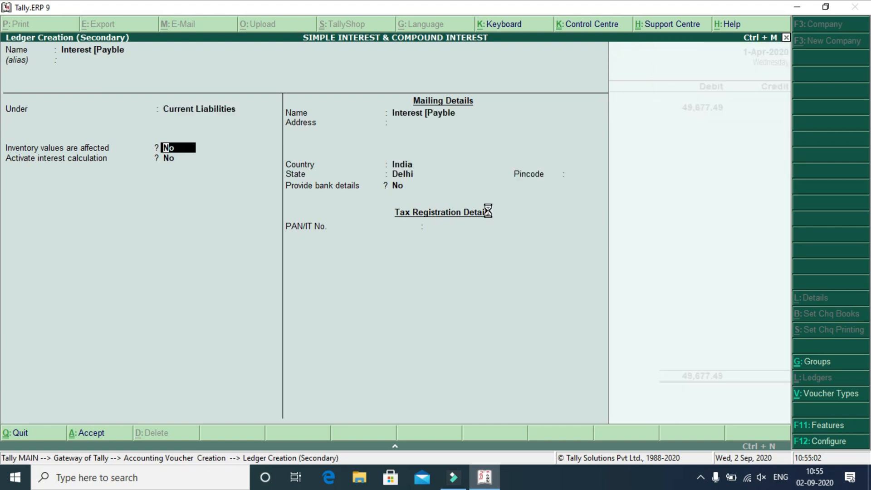
pyautogui.hotkey('ctrl', 'a')
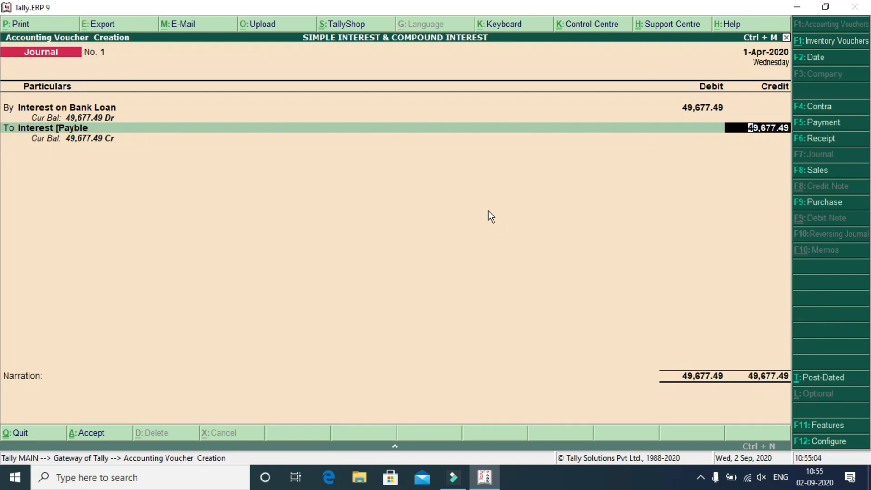
# Accept the credit amount with a blank narration, save the journal voucher and return to the Gateway.
pyautogui.press('Return')
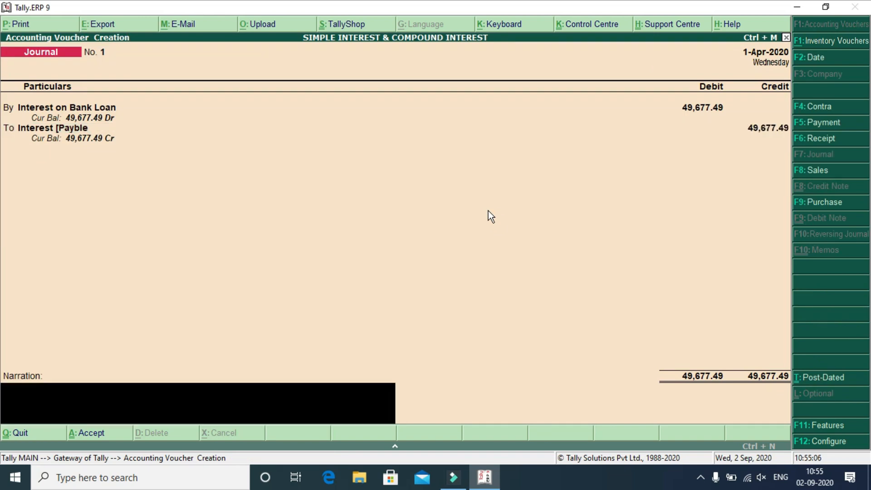
pyautogui.press('Return')
pyautogui.press('Return')
pyautogui.press('Escape')
pyautogui.press('Return')
pyautogui.press('Escape')
pyautogui.press('Escape')
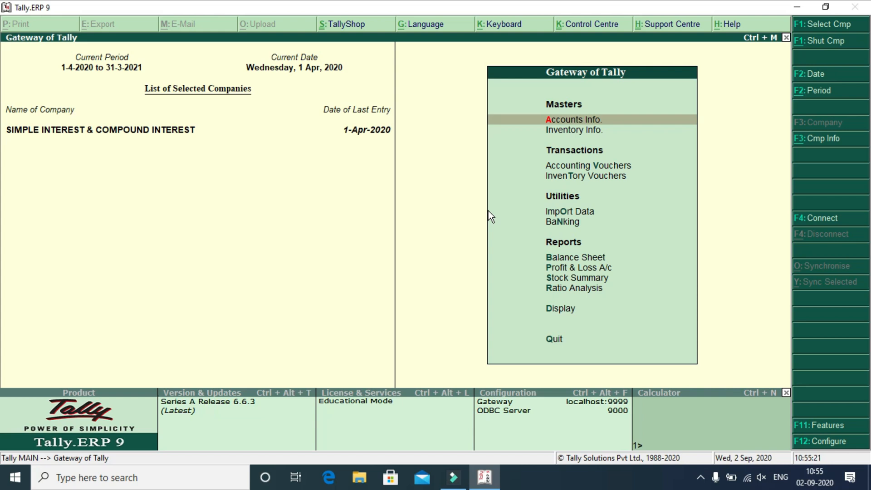
# Start a new ledger with the customer's name and place it under Sundry Debtors.
pyautogui.press('Return')
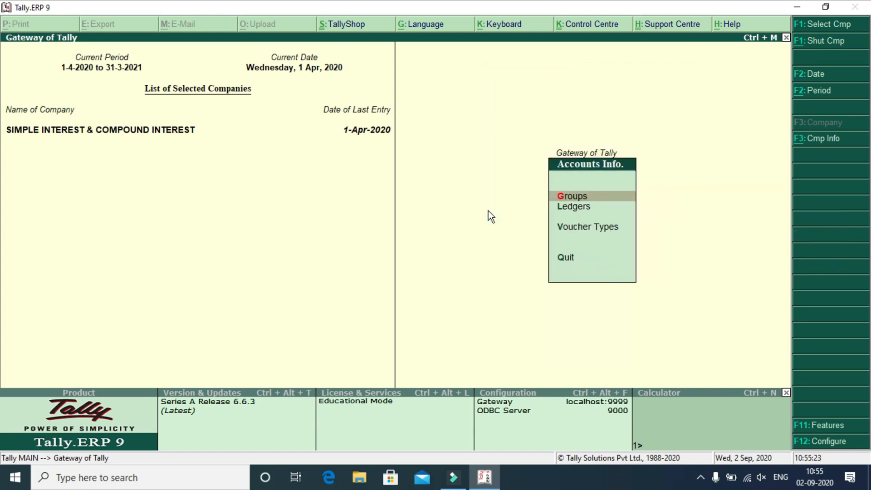
pyautogui.press('Down')
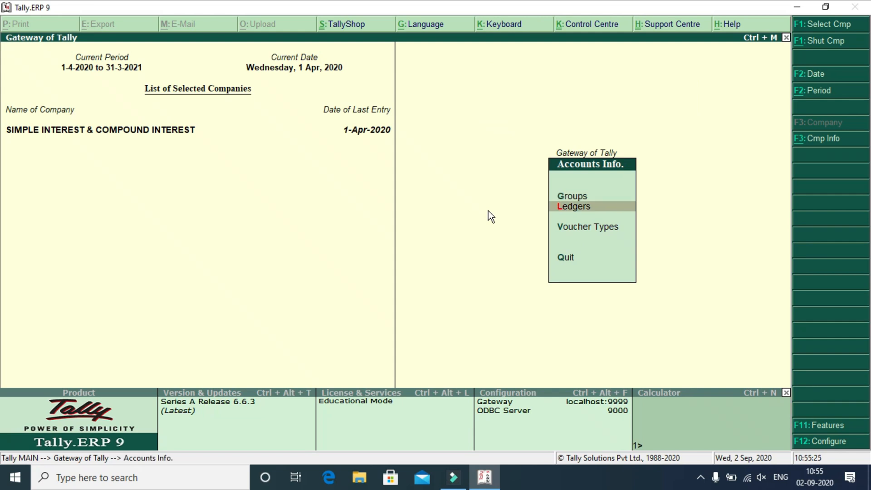
pyautogui.press('Return')
pyautogui.press('Return')
pyautogui.write('Mohan')
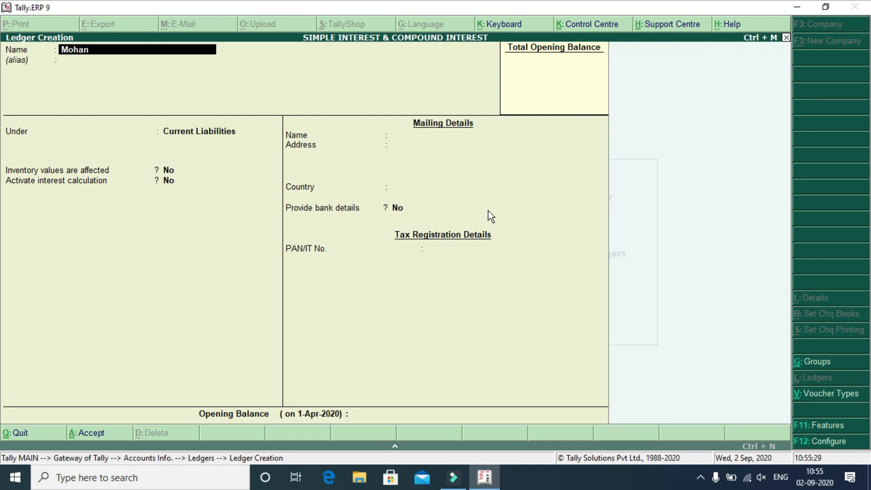
pyautogui.press('Return')
pyautogui.press('Return')
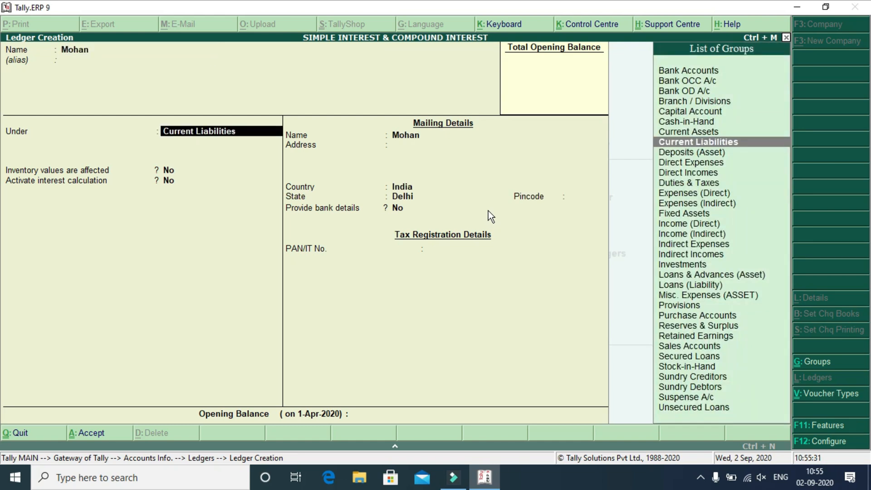
pyautogui.write('Su')
pyautogui.press('Down')
pyautogui.press('Down')
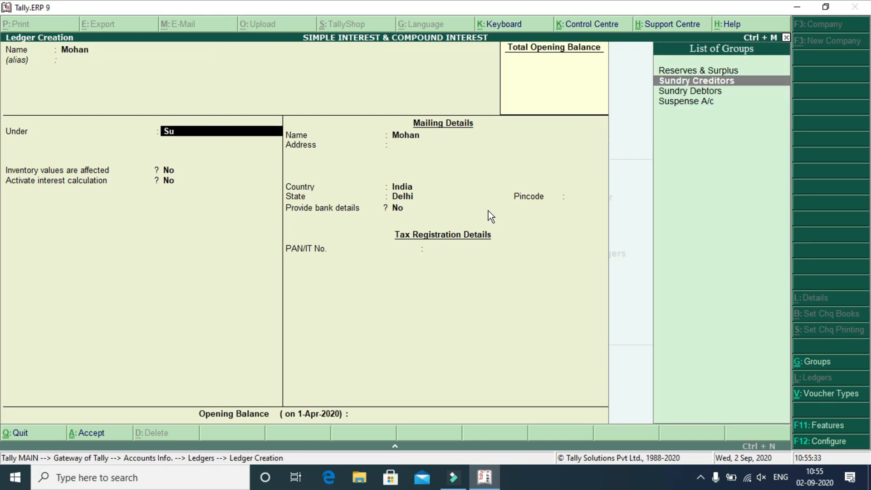
pyautogui.press('Return')
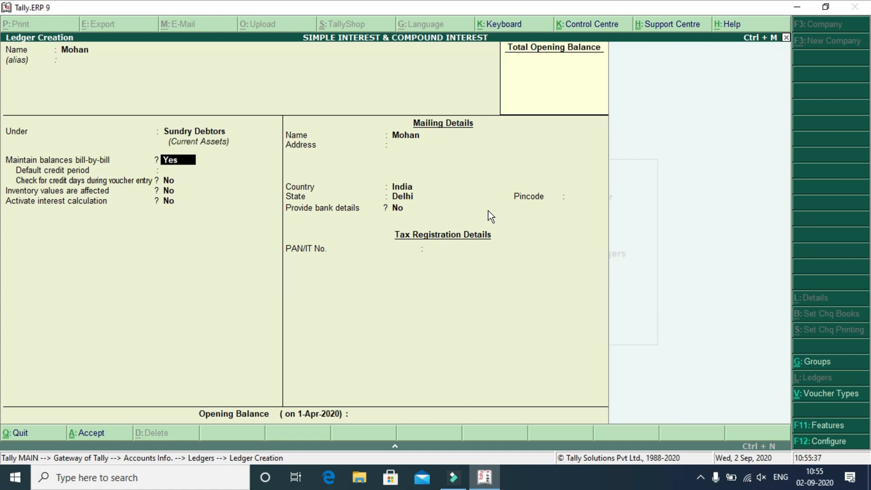
# Keep bill-by-bill balances on for the customer ledger and set the default credit period to 30 days.
pyautogui.press('Return')
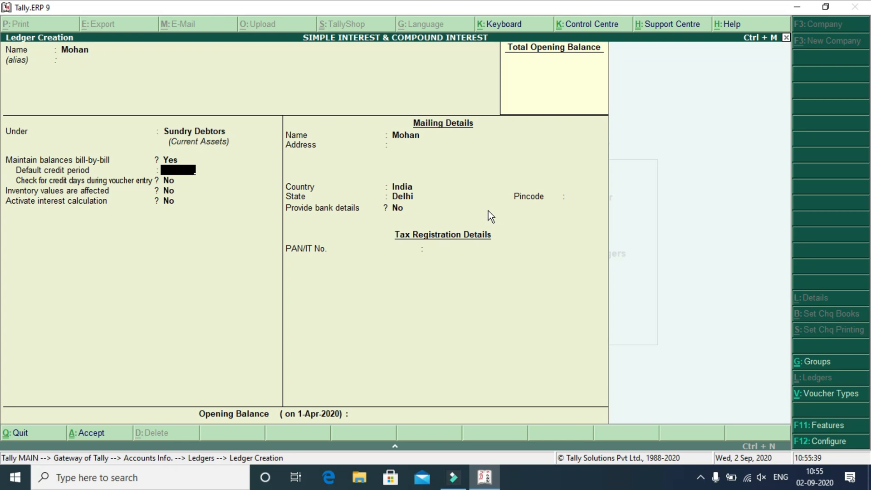
pyautogui.write('30')
pyautogui.press('Return')
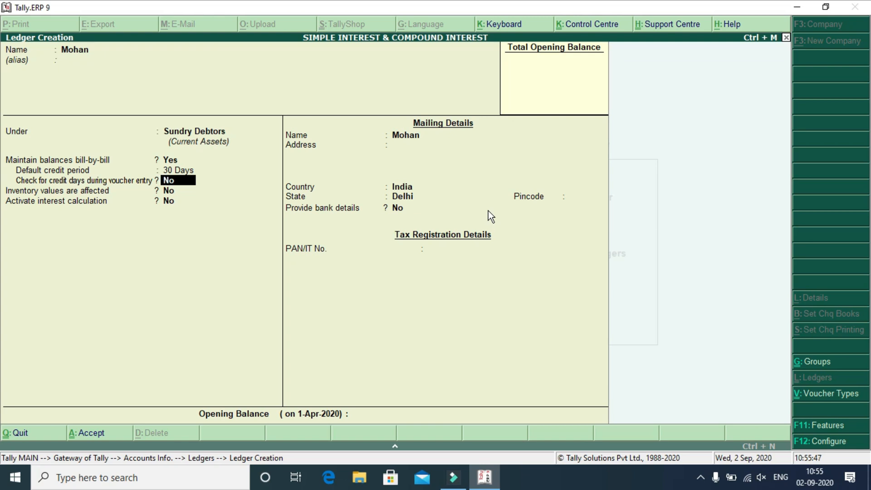
pyautogui.press('Return')
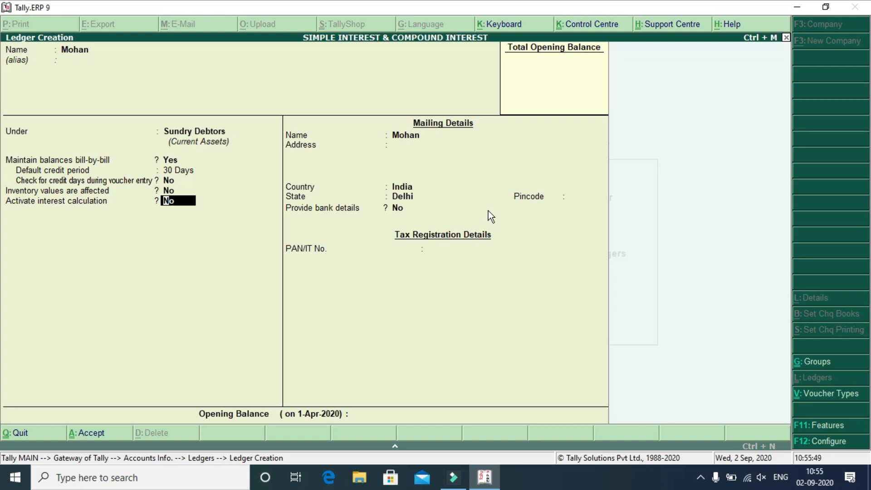
# Activate interest calculation for the customer ledger and have interest calculated transaction by transaction.
pyautogui.write('y')
pyautogui.press('Return')
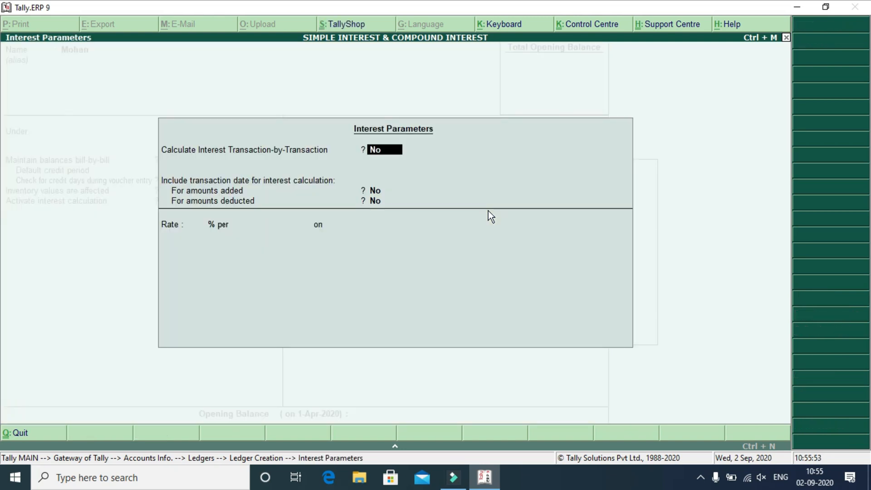
pyautogui.write('y')
pyautogui.press('Return')
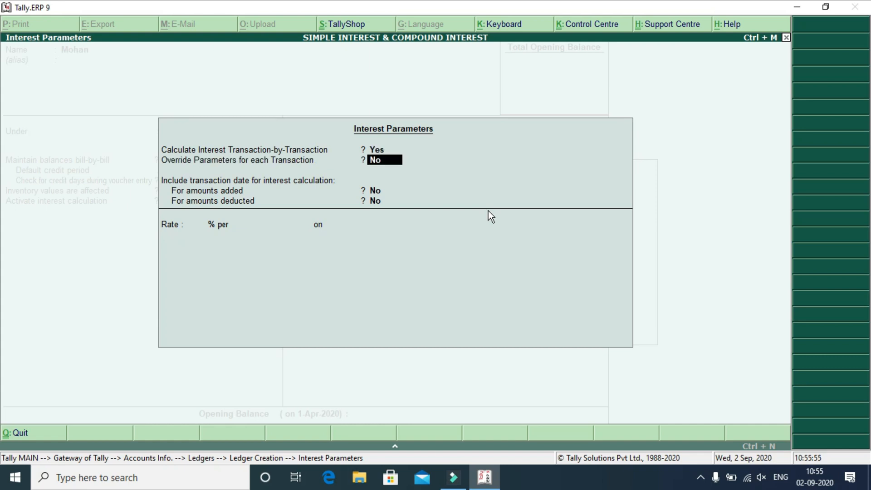
# Leave the parameter override off and set the customer's interest rate to 2% per 365-Day Year on All Balances.
pyautogui.press('Return')
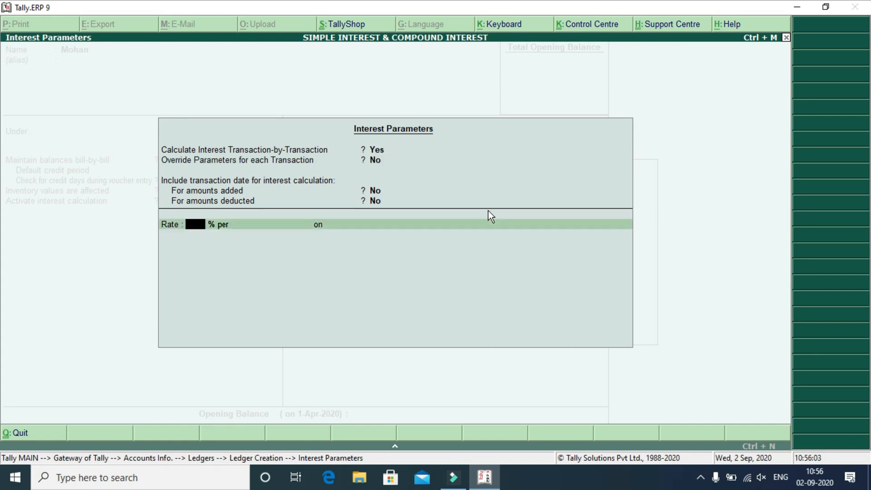
pyautogui.write('2')
pyautogui.press('Return')
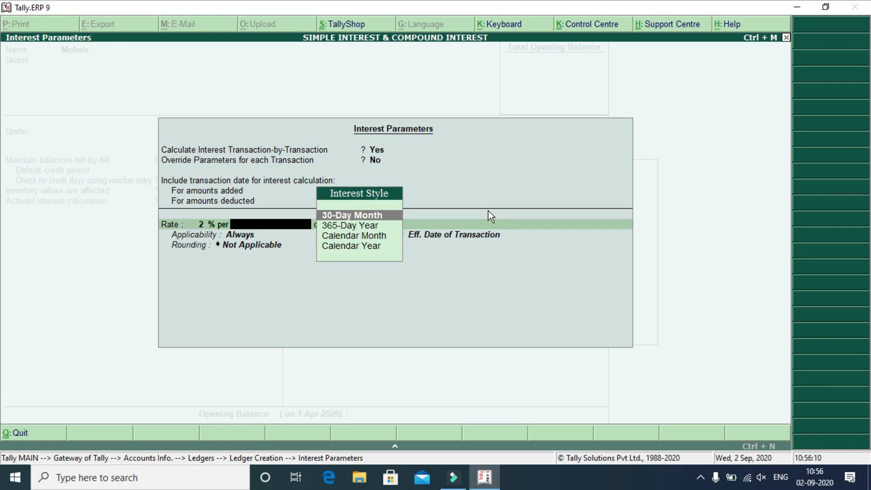
pyautogui.press('Down')
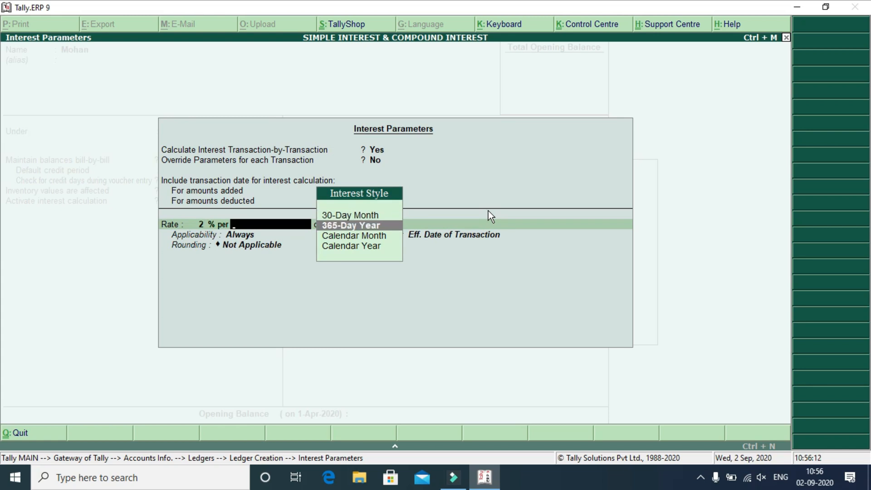
pyautogui.press('Return')
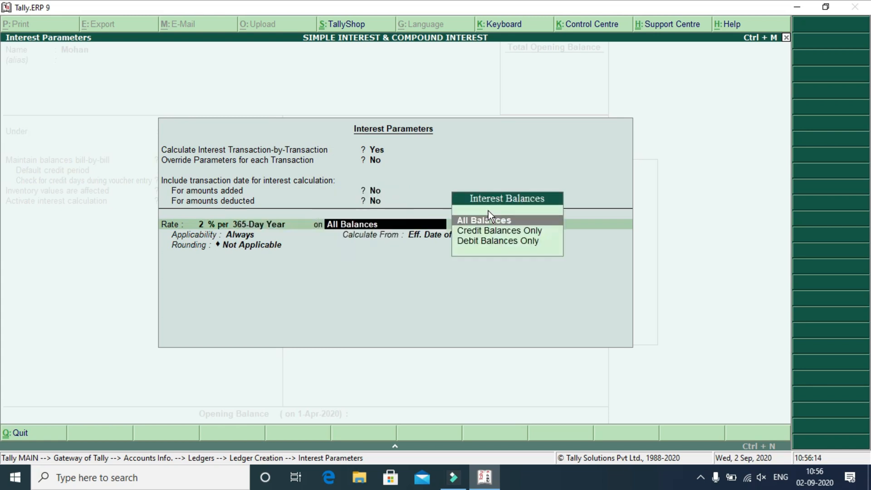
pyautogui.press('Return')
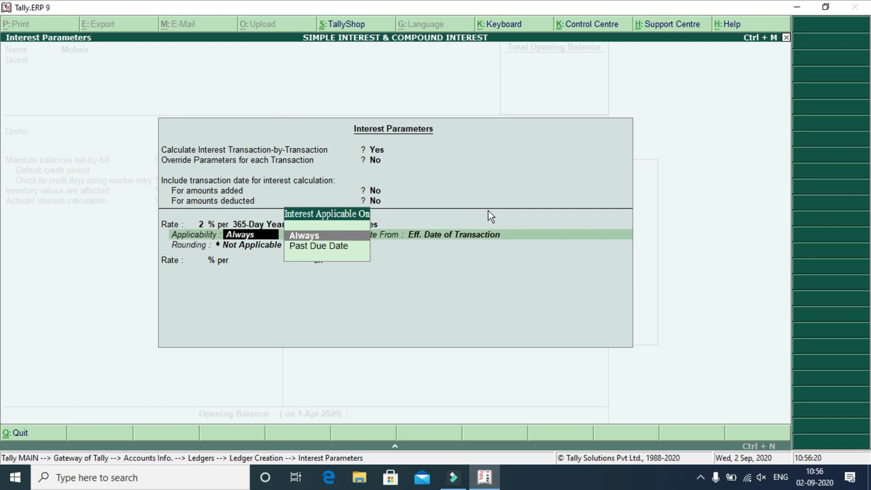
# Make the interest always applicable, calculated from Due Date of Invoice/Ref without rounding, and finish the interest parameters.
pyautogui.press('Return')
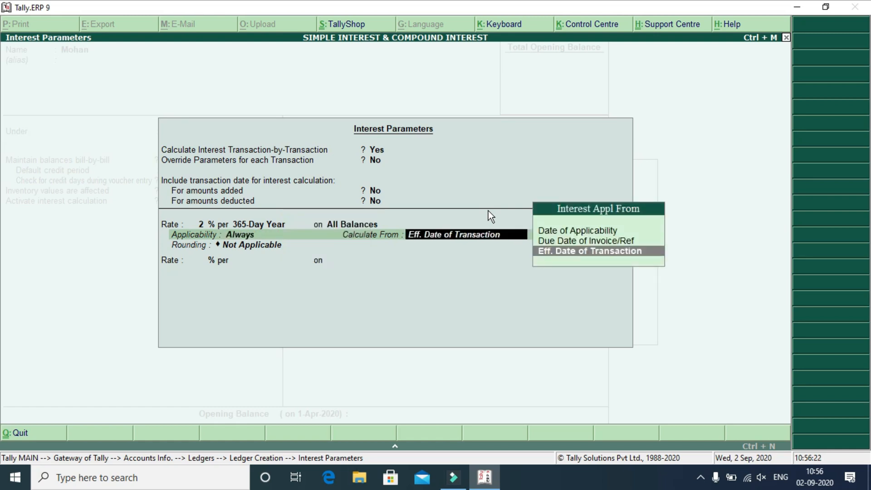
pyautogui.press('Up')
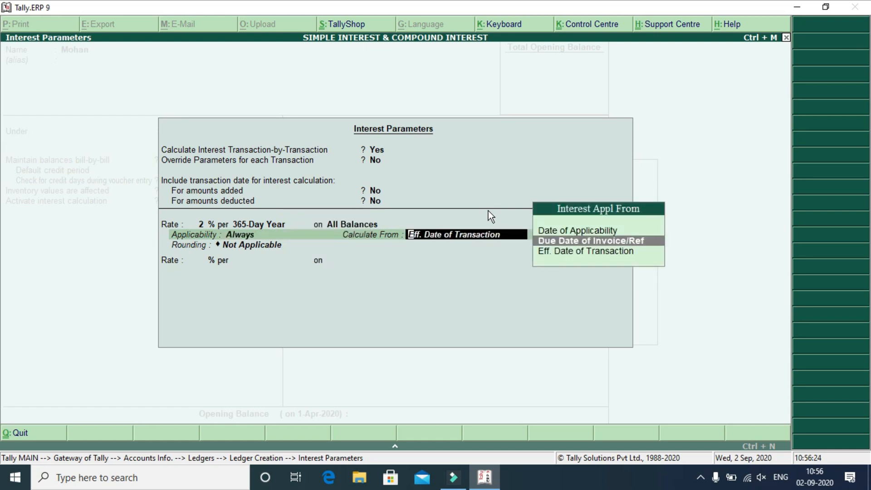
pyautogui.press('Return')
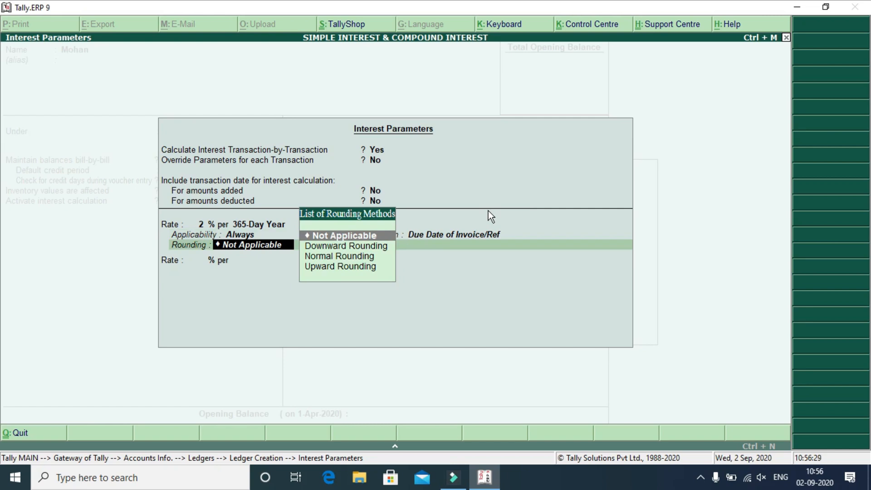
pyautogui.press('Return')
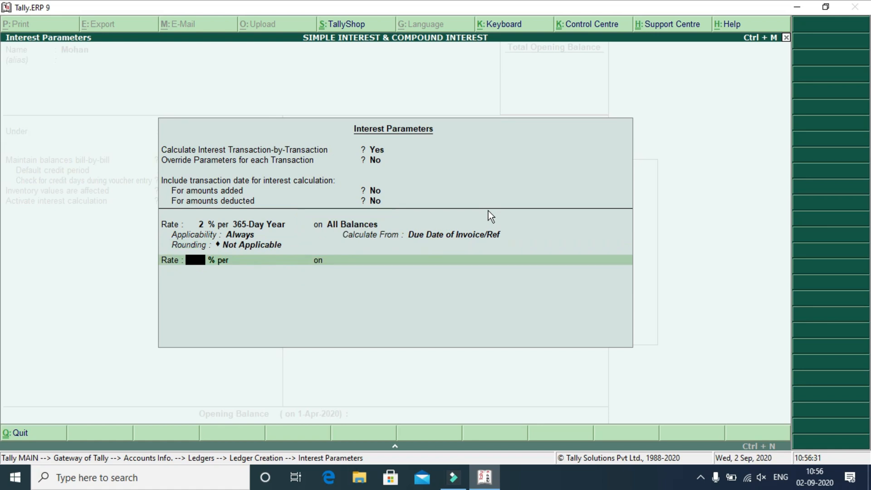
pyautogui.press('Return')
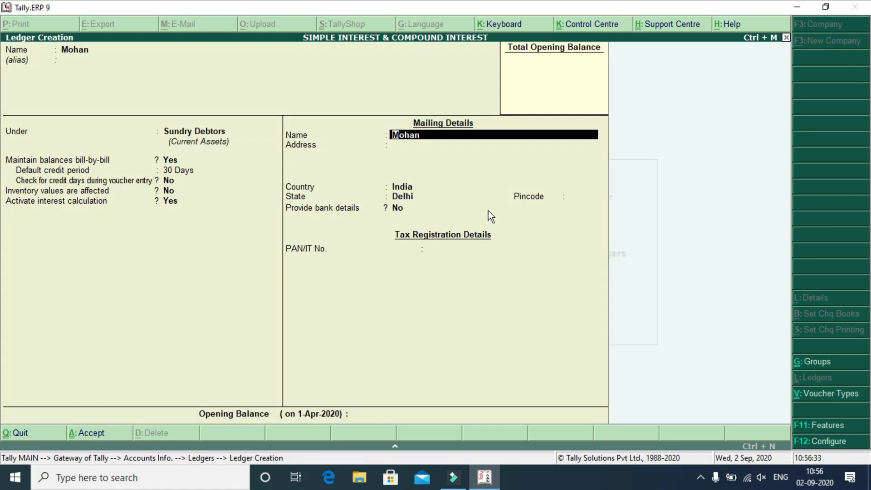
# Save the customer ledger and return to the Gateway.
pyautogui.hotkey('ctrl', 'a')
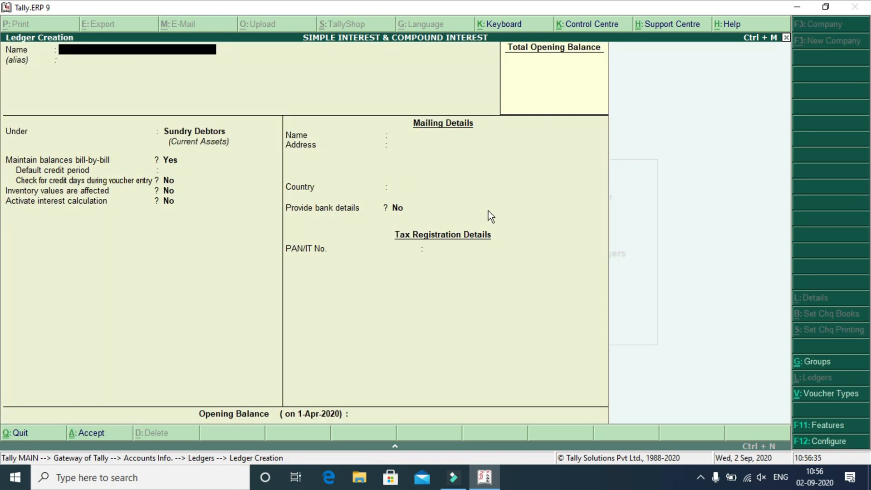
pyautogui.press('Escape')
pyautogui.press('Escape')
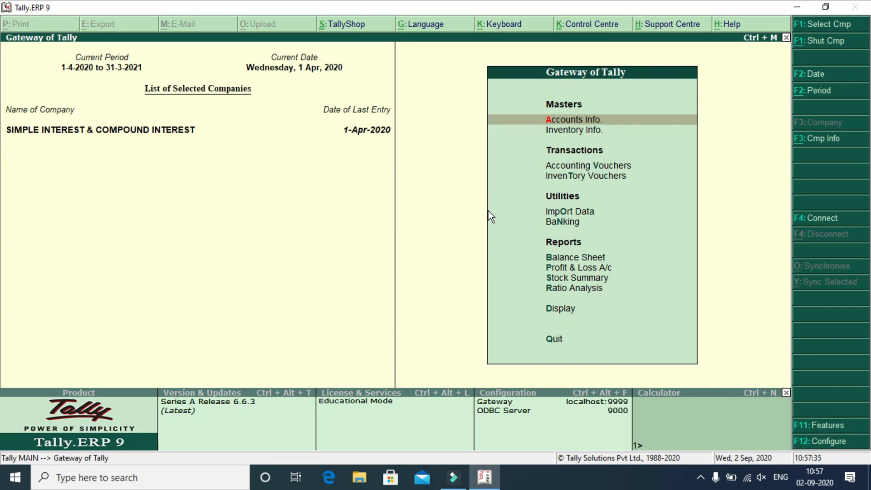
# Start a sales voucher with the reference number mo-001.
pyautogui.press('Down')
pyautogui.press('Down')
pyautogui.press('Down')
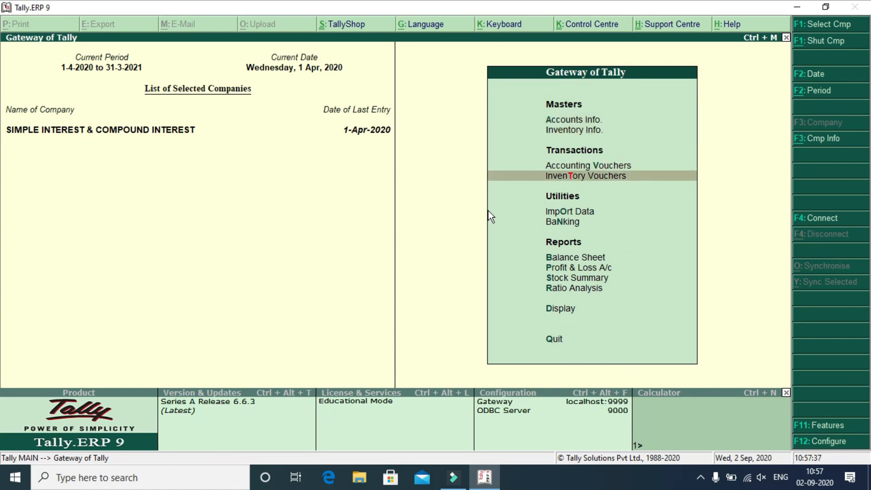
pyautogui.press('Up')
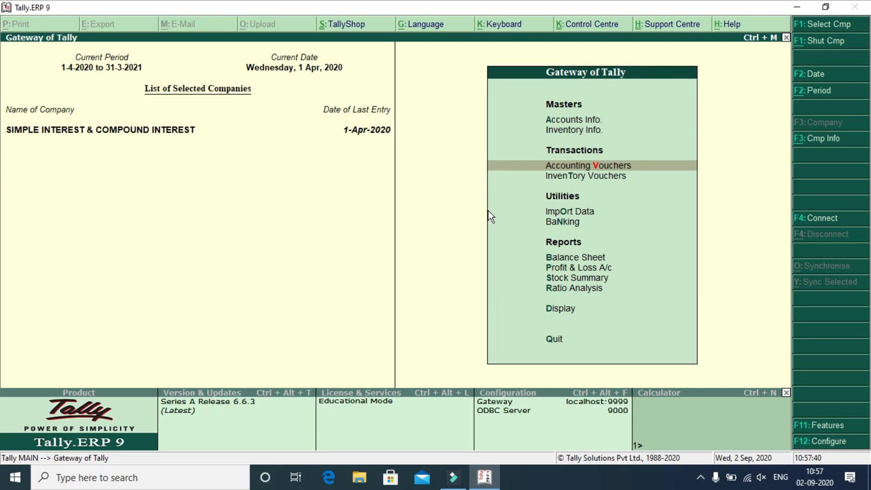
pyautogui.press('Return')
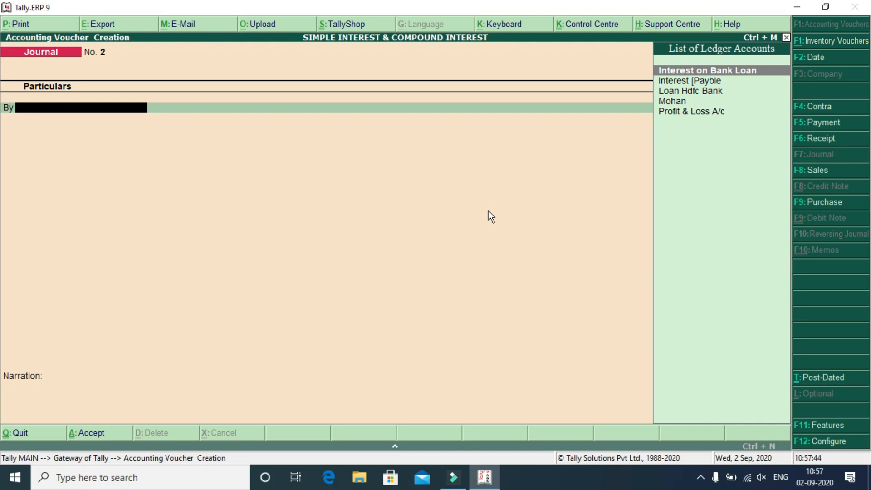
pyautogui.press('F8')
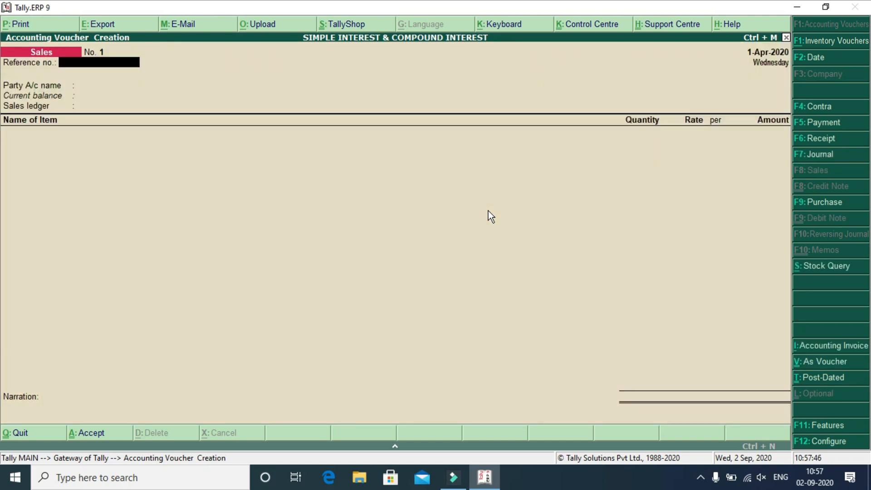
pyautogui.write('mo-001')
pyautogui.press('Return')
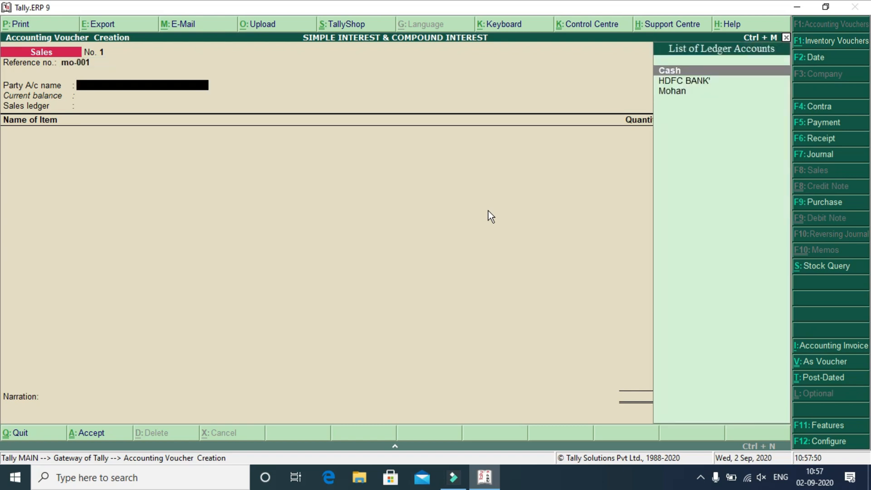
# Choose the customer's ledger as the party account and accept the default party details.
pyautogui.press('Down')
pyautogui.press('Down')
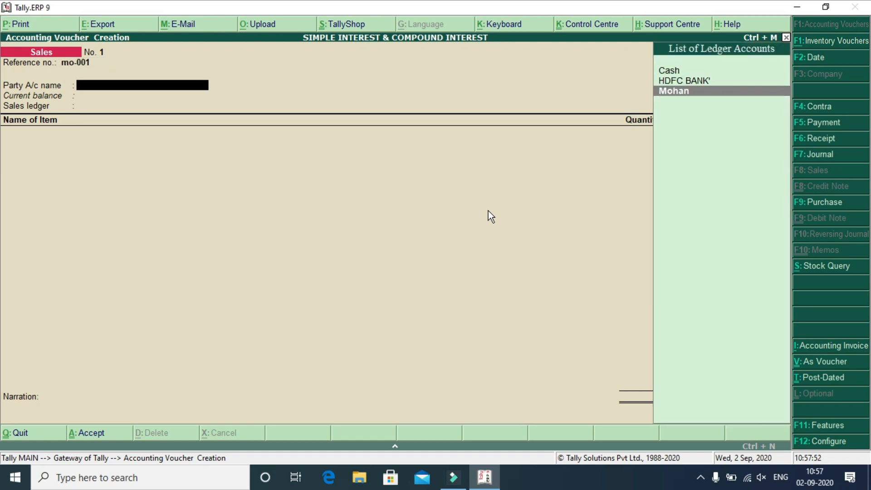
pyautogui.press('Return')
pyautogui.hotkey('ctrl', 'a')
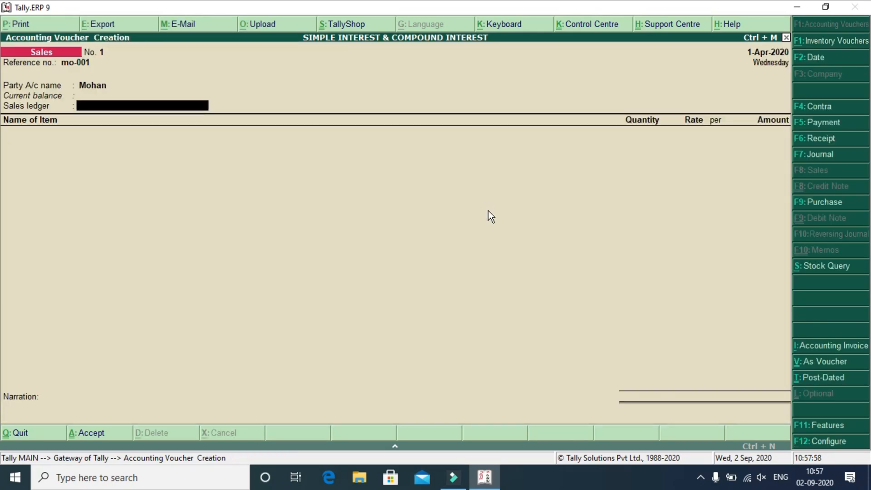
# Create a sales ledger named Sale under Sales Accounts from within the voucher and use it as the sales ledger.
pyautogui.hotkey('alt', 'c')
pyautogui.write('Sale')
pyautogui.press('Return')
pyautogui.write('Sa')
pyautogui.press('Return')
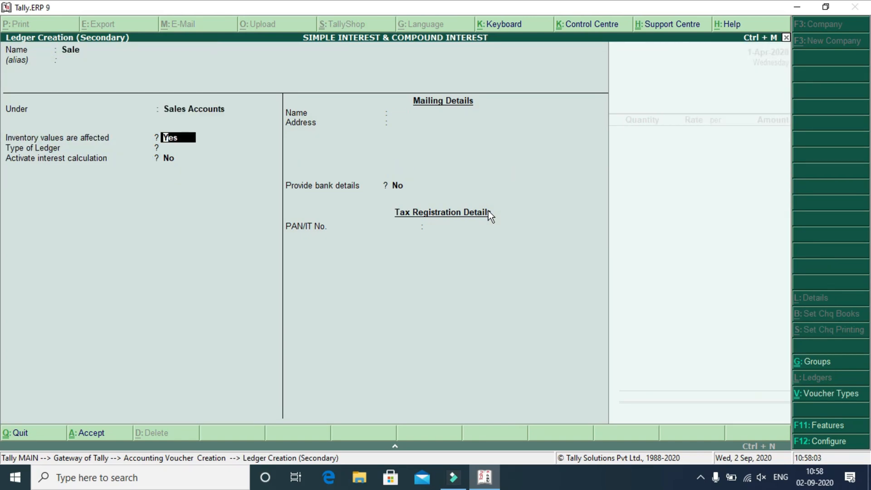
pyautogui.hotkey('ctrl', 'a')
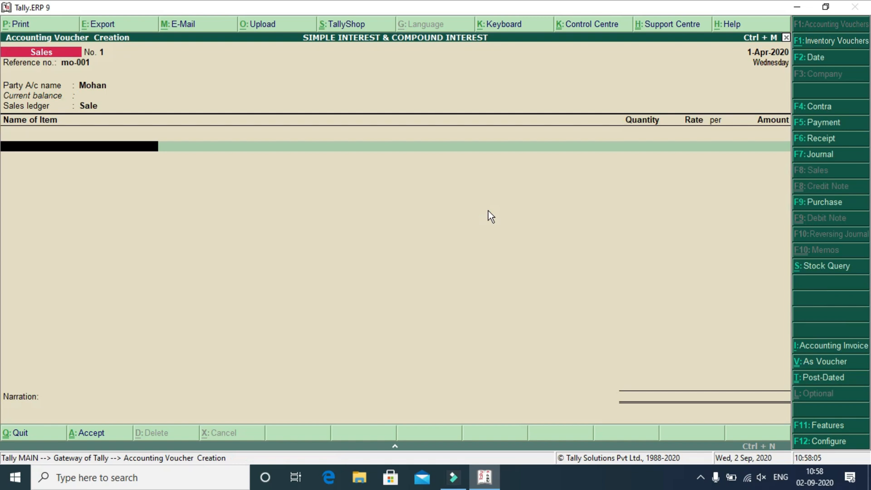
# Add the stock item COMPUTER to the sales voucher with quantity 50 PCS at a rate of 50,000.
pyautogui.write('C')
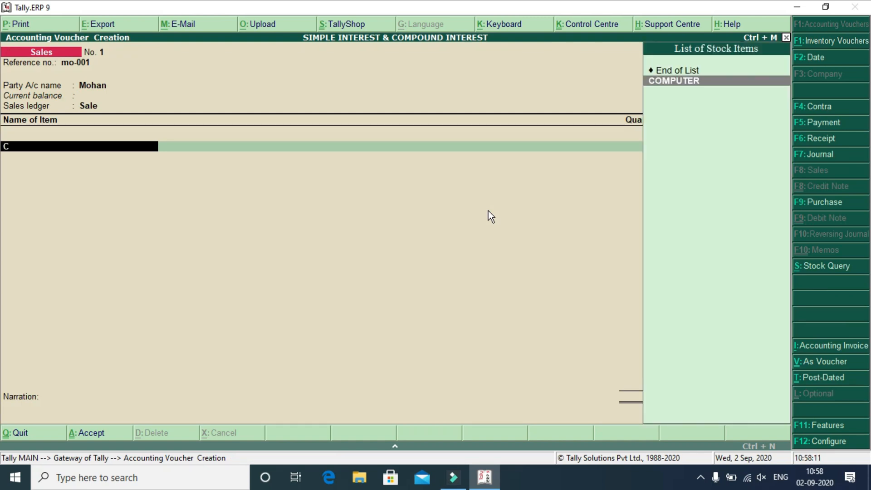
pyautogui.press('Return')
pyautogui.write('50')
pyautogui.press('Return')
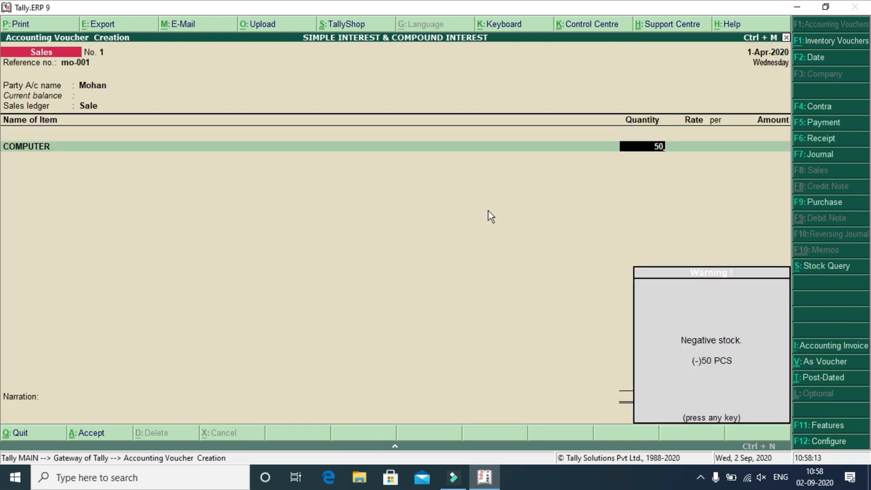
pyautogui.press('Return')
pyautogui.write('50,00')
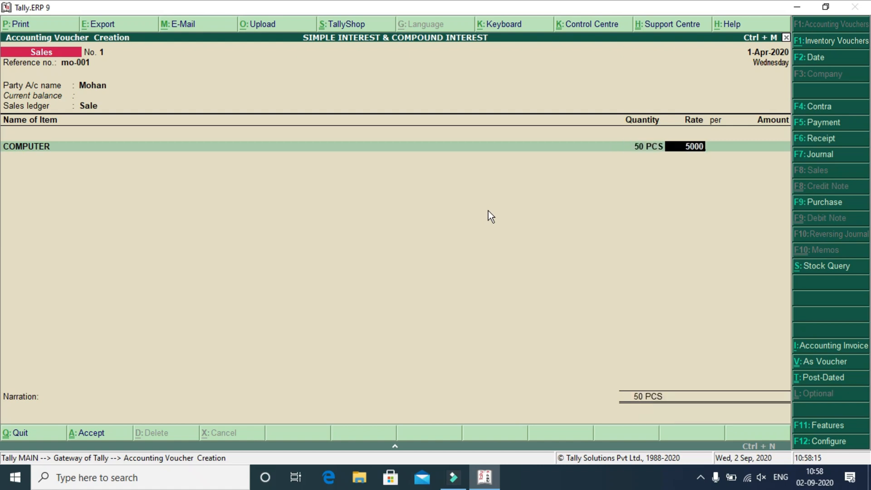
pyautogui.write('0')
pyautogui.press('Return')
pyautogui.press('Return')
pyautogui.press('Return')
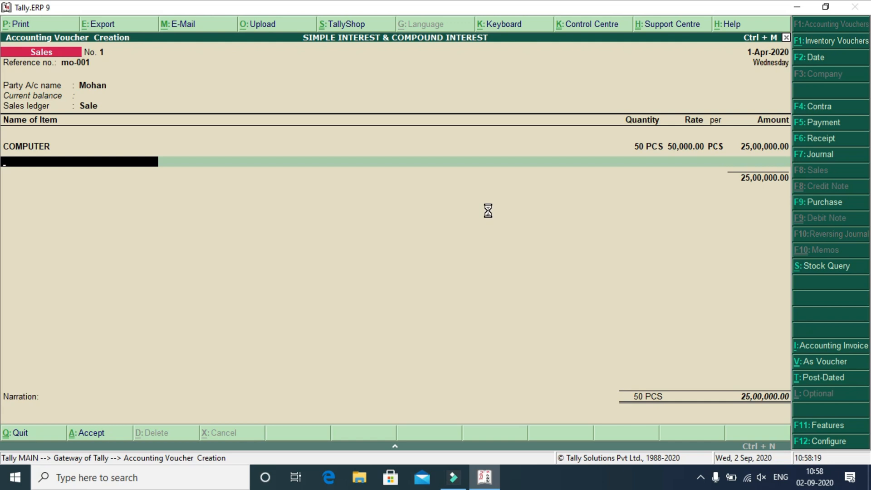
# Save the sales voucher and return to the Gateway.
pyautogui.hotkey('ctrl', 'a')
pyautogui.press('Escape')
pyautogui.press('Return')
pyautogui.press('Escape')
pyautogui.press('Escape')
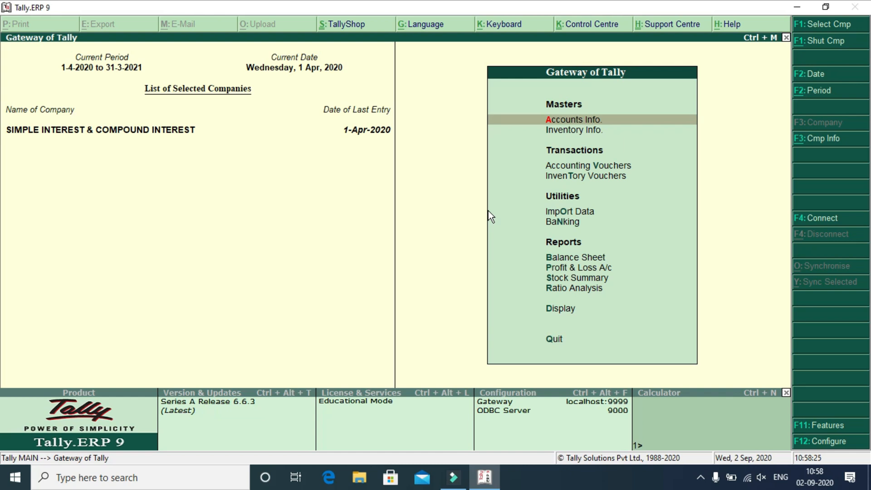
# Display the ledger interest calculation report for the customer's account.
pyautogui.press('d')
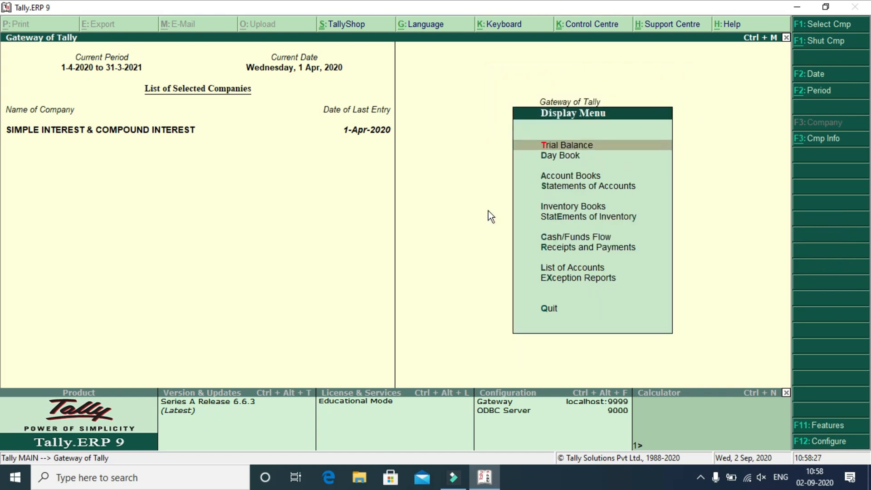
pyautogui.press('Down')
pyautogui.press('Down')
pyautogui.press('Down')
pyautogui.press('Return')
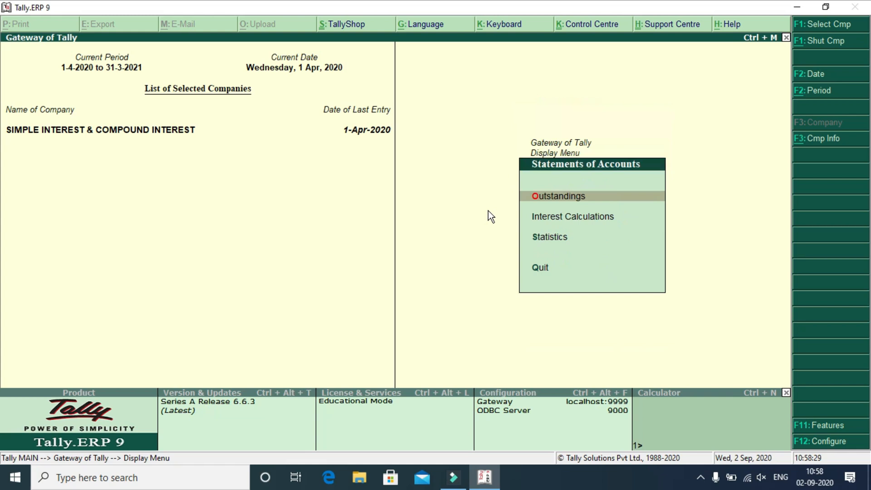
pyautogui.press('Down')
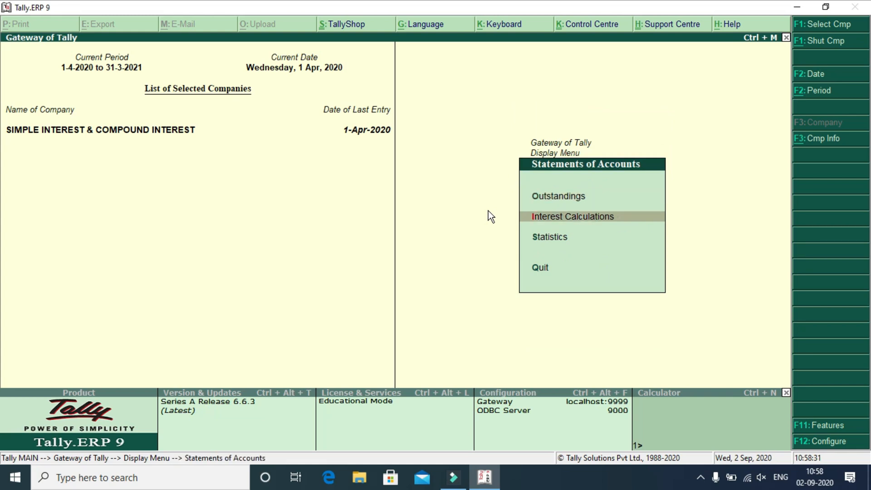
pyautogui.press('Return')
pyautogui.press('Down')
pyautogui.press('Down')
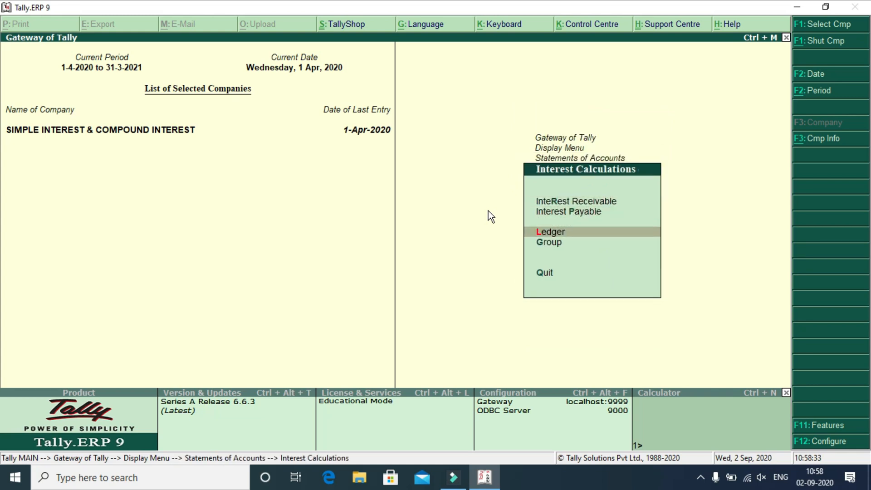
pyautogui.press('Return')
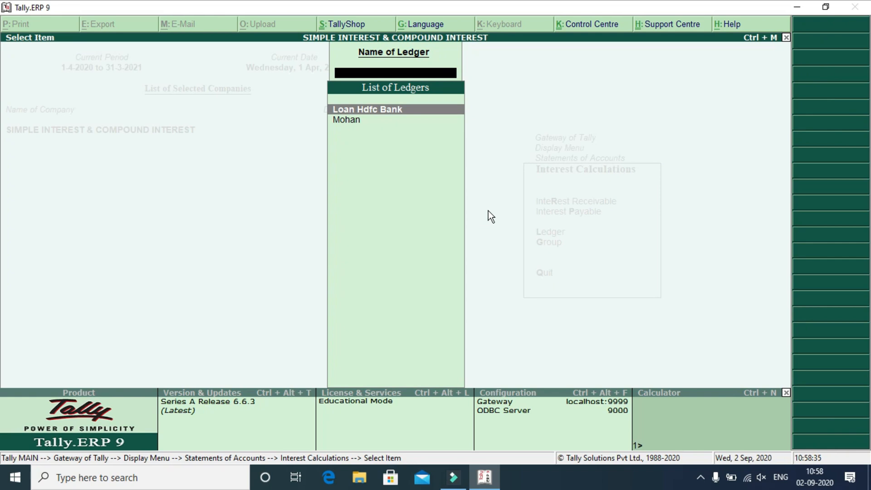
pyautogui.press('Down')
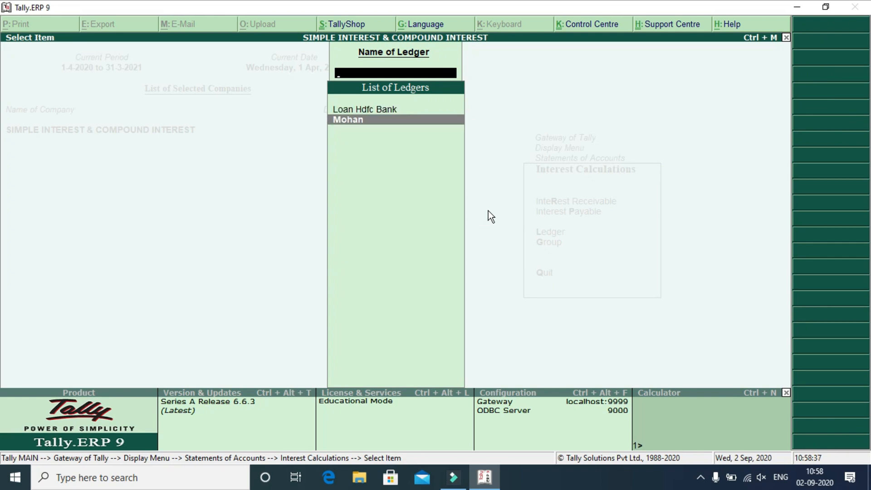
pyautogui.press('Return')
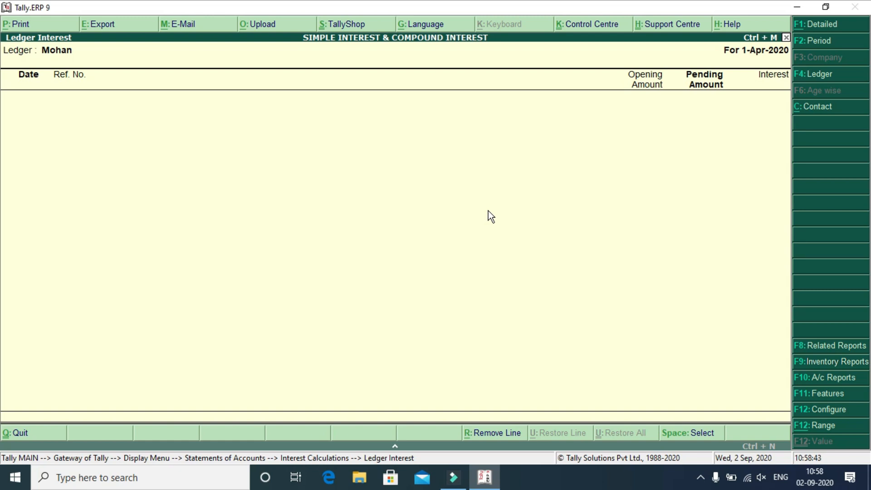
# Set the interest report period from 1-Apr-2020 to 2-Jun-2020 and expand the bill's interest breakdown.
pyautogui.press('XF86AudioMute')
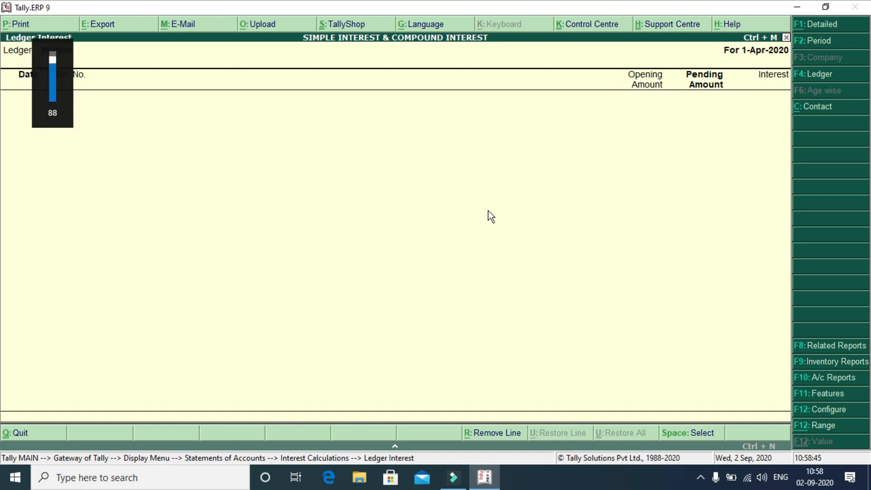
pyautogui.press('F2')
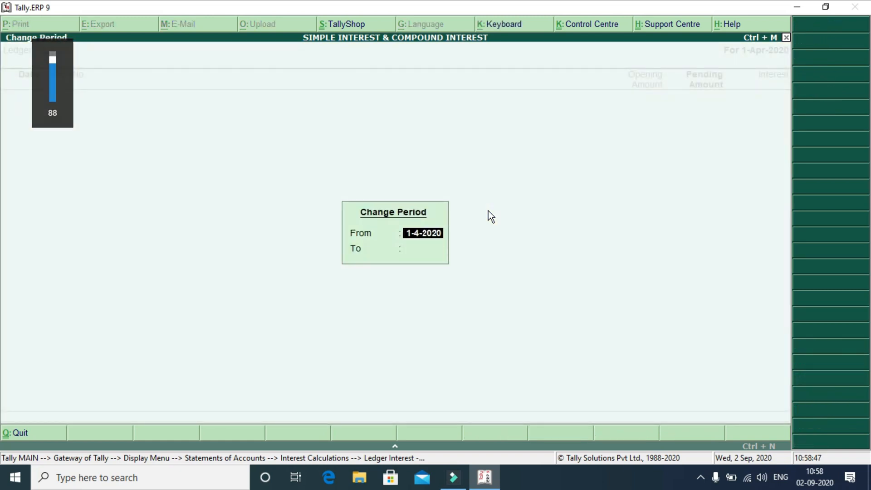
pyautogui.press('Return')
pyautogui.write('2/6')
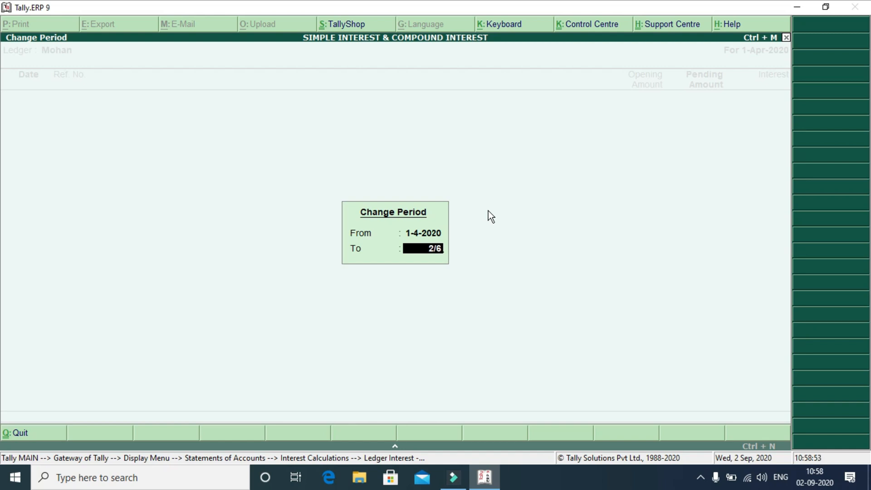
pyautogui.press('Return')
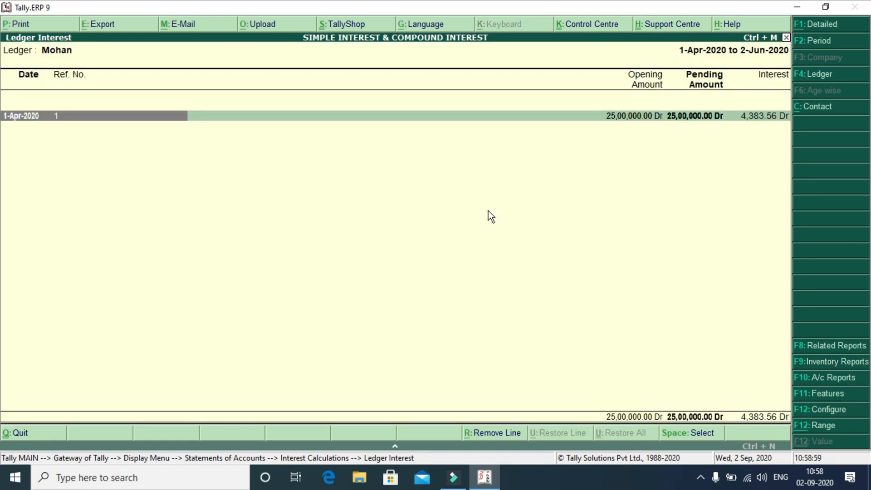
pyautogui.hotkey('shift', 'Return')
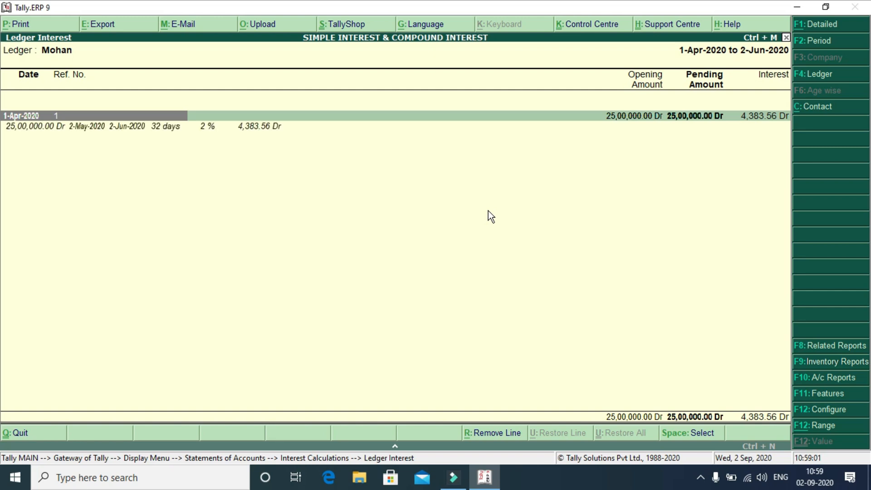